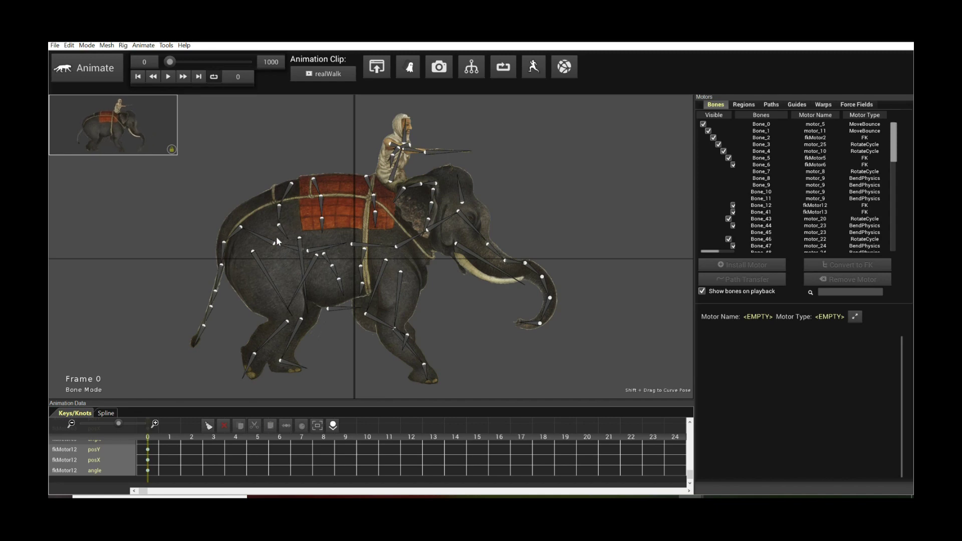
# Step: Play back the elephant's realWalk animation several times, stopping it at the end, to examine the walk and the bone movement
pyautogui.press('space')
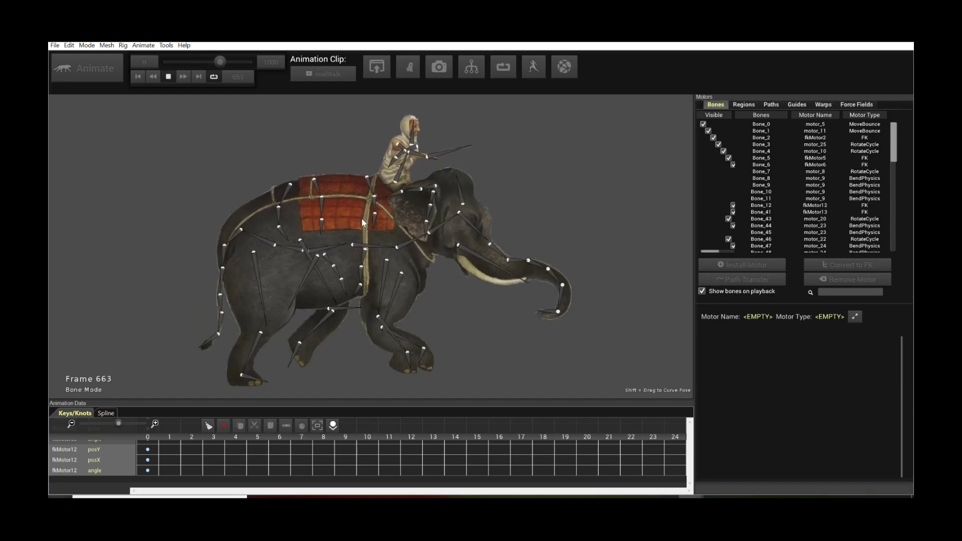
pyautogui.click(168, 76)
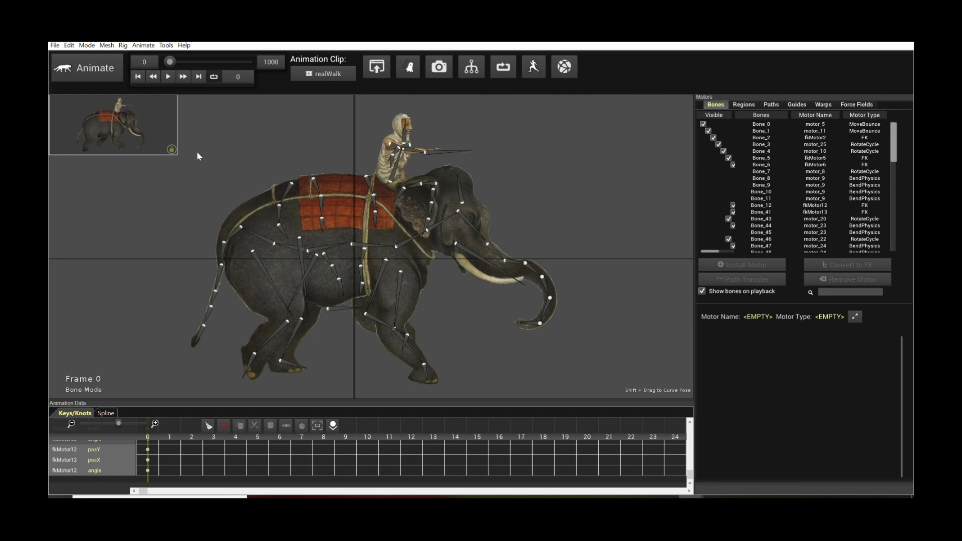
pyautogui.click(167, 77)
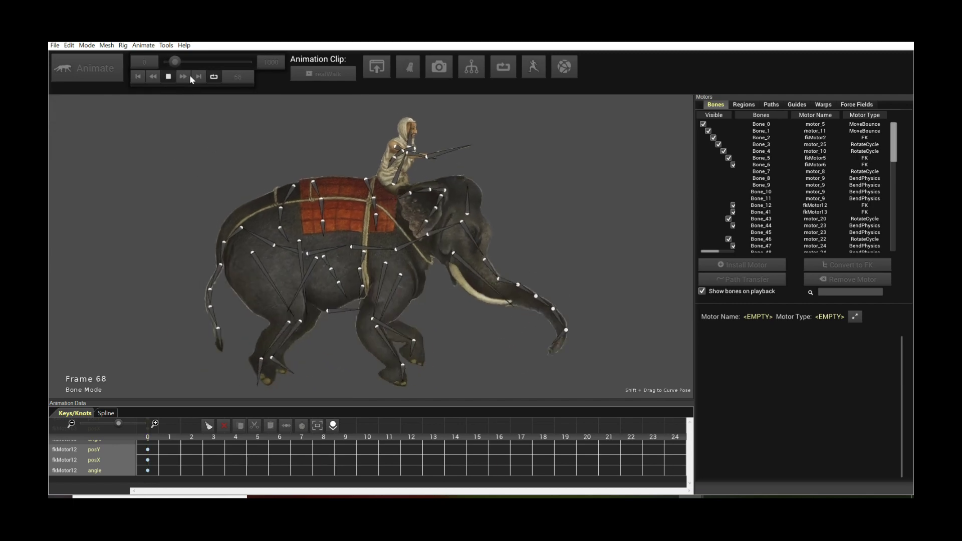
pyautogui.click(168, 77)
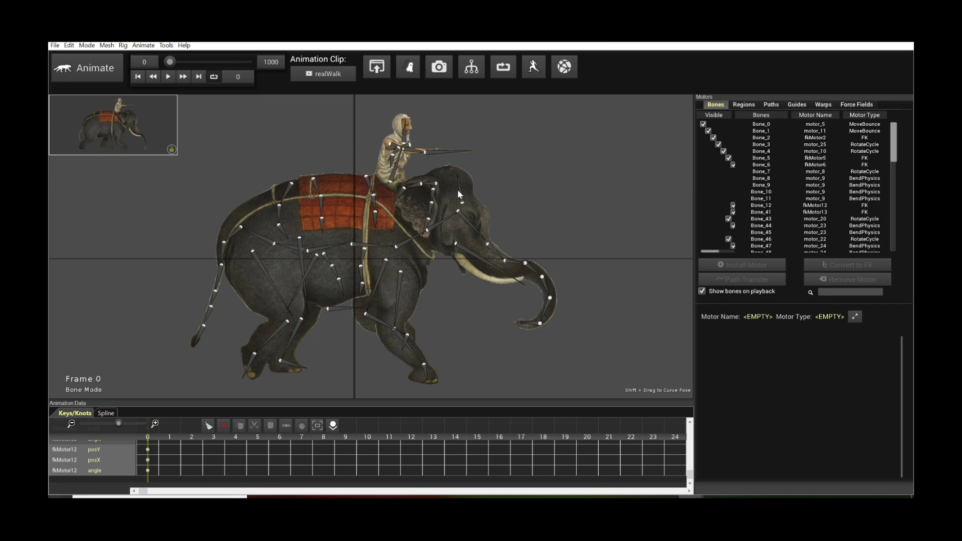
pyautogui.click(167, 76)
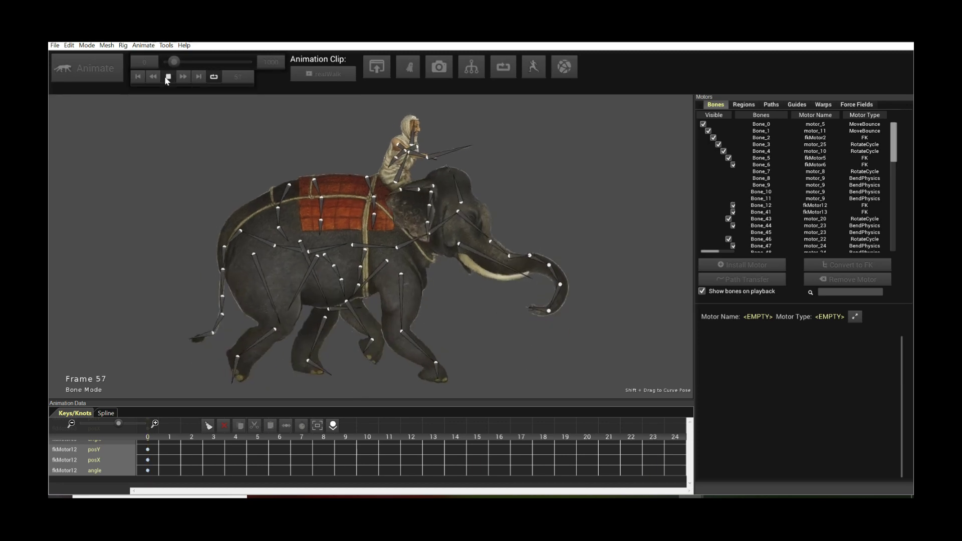
pyautogui.click(168, 77)
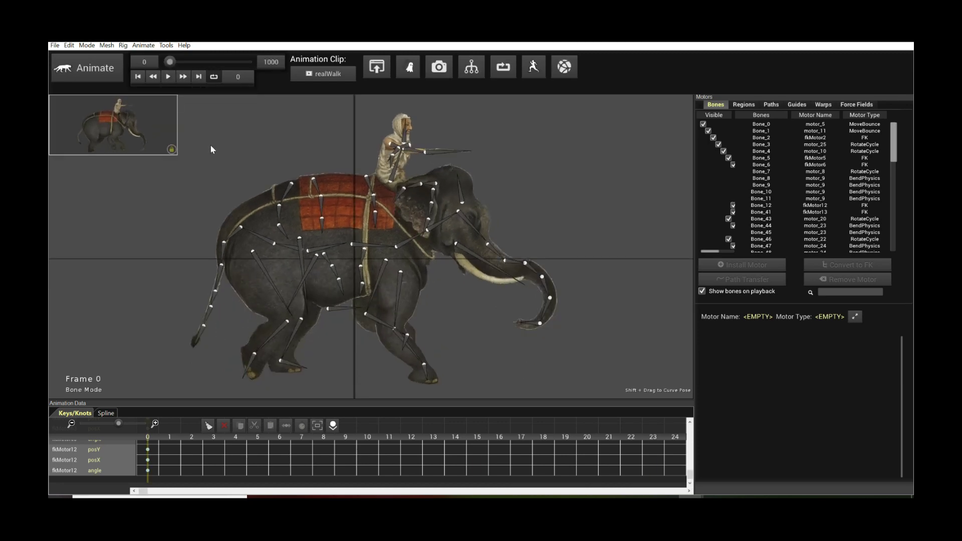
pyautogui.click(168, 76)
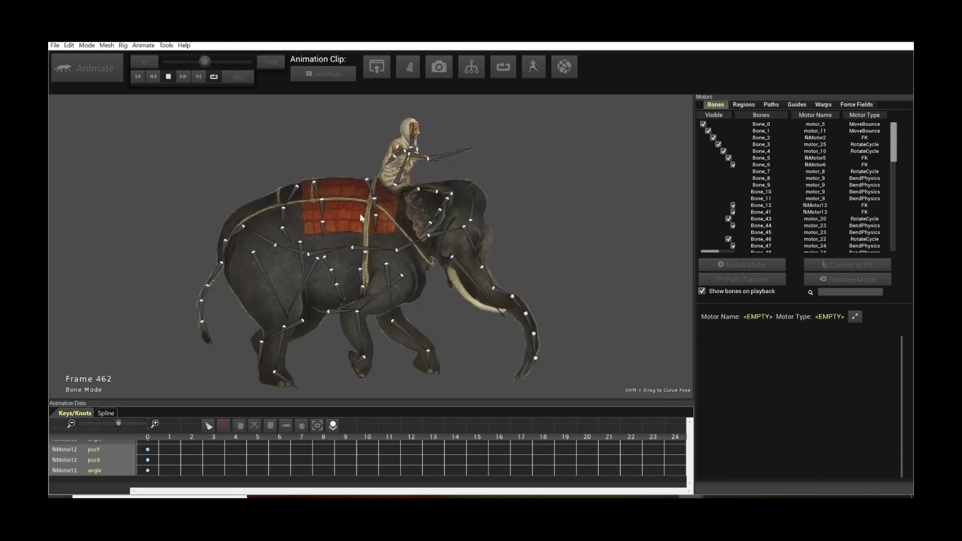
pyautogui.click(168, 76)
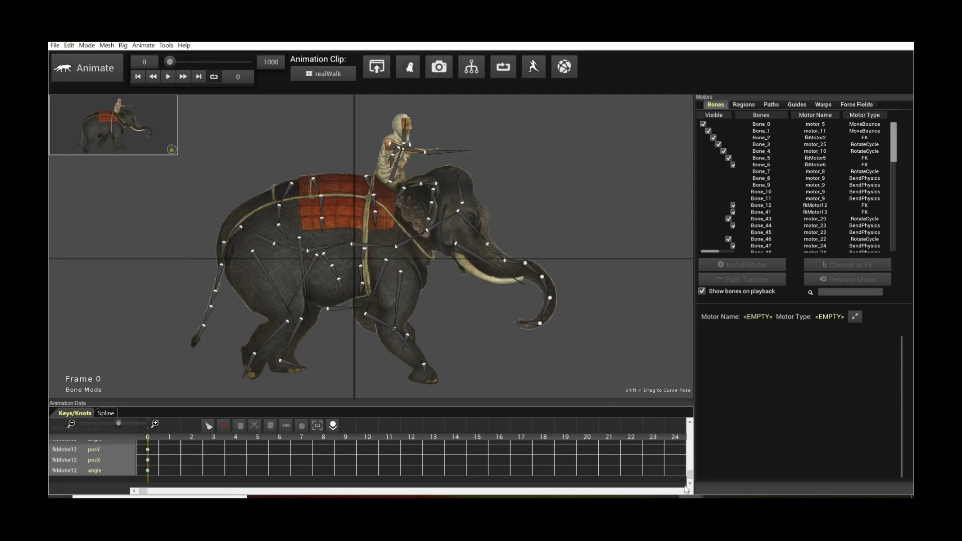
pyautogui.click(747, 461)
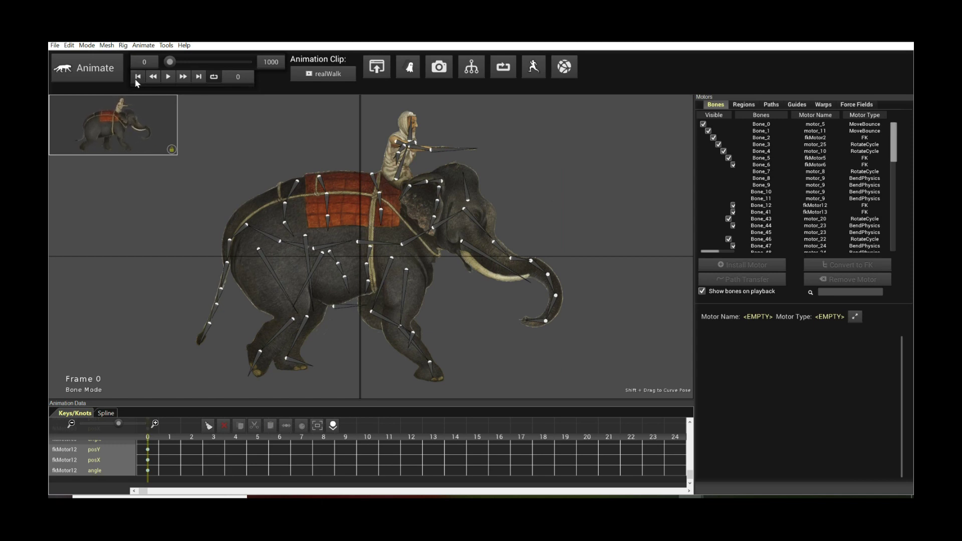
pyautogui.press('space')
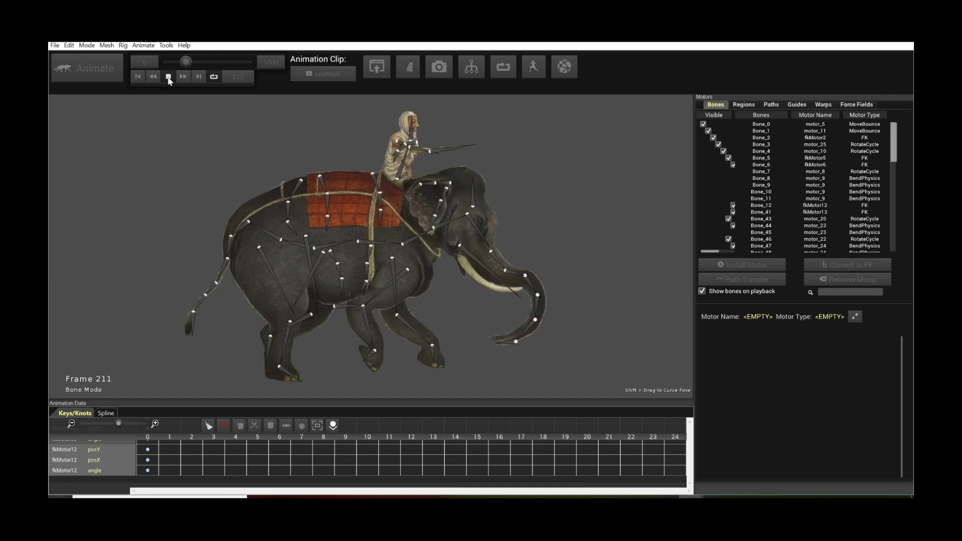
pyautogui.click(168, 77)
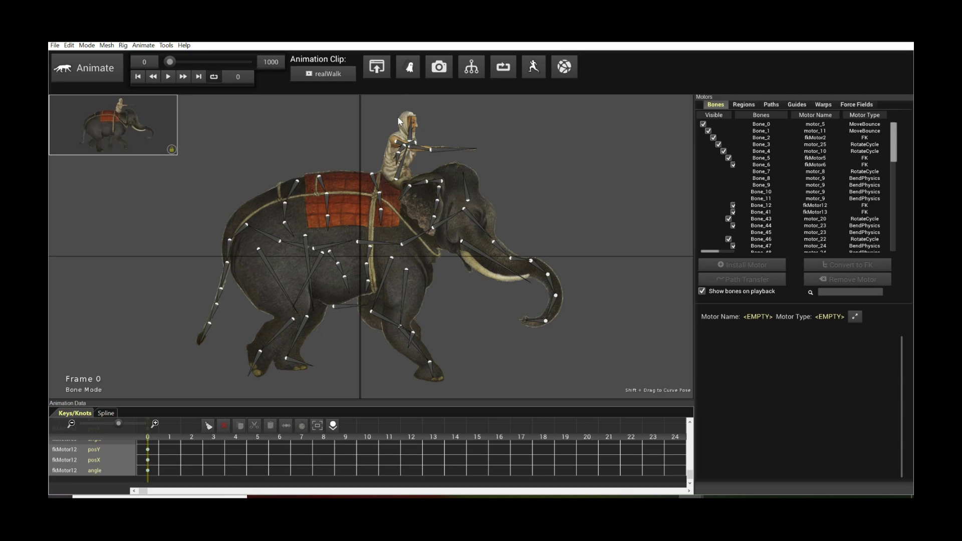
# Step: Export the elephant's realWalk animation for frames 0 to 1000 as an FBX file named elephantFBX
pyautogui.click(376, 70)
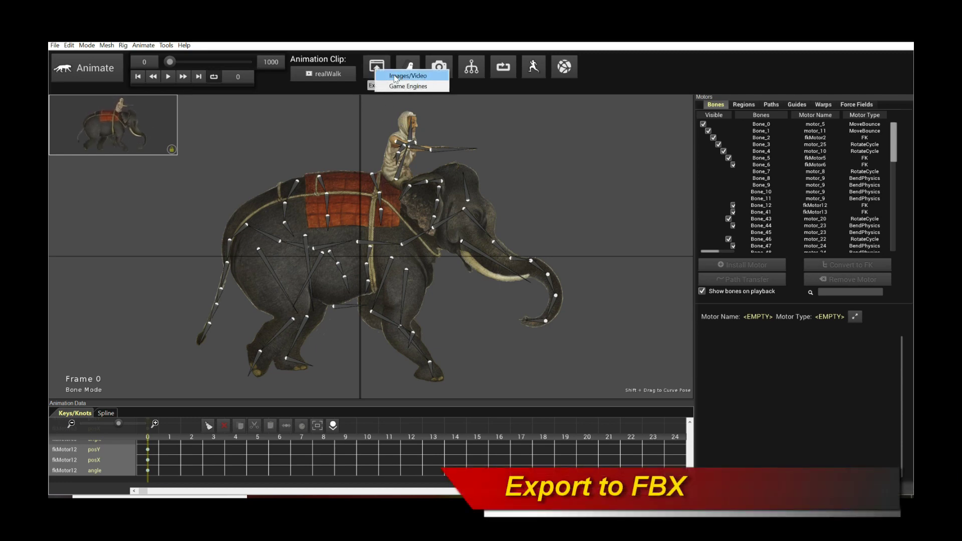
pyautogui.click(420, 78)
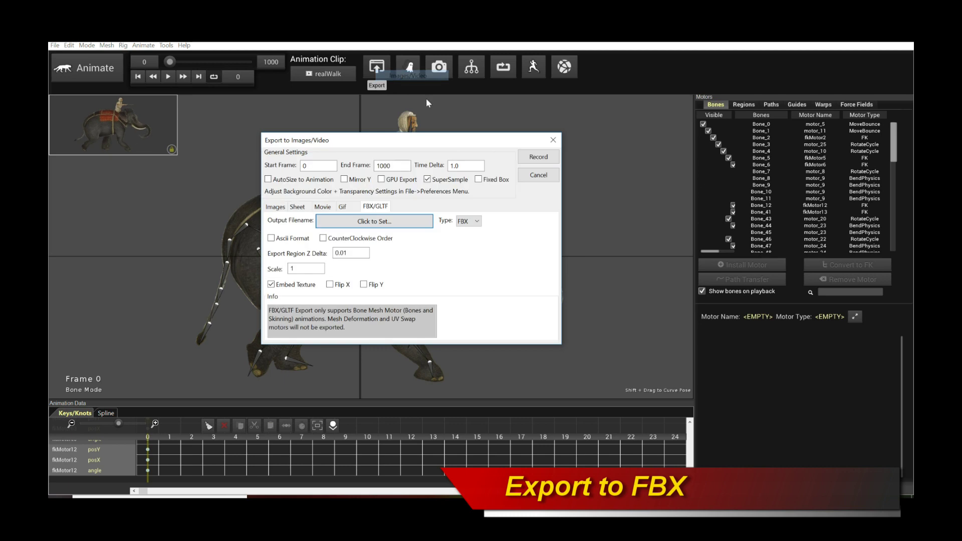
pyautogui.click(342, 206)
pyautogui.click(375, 206)
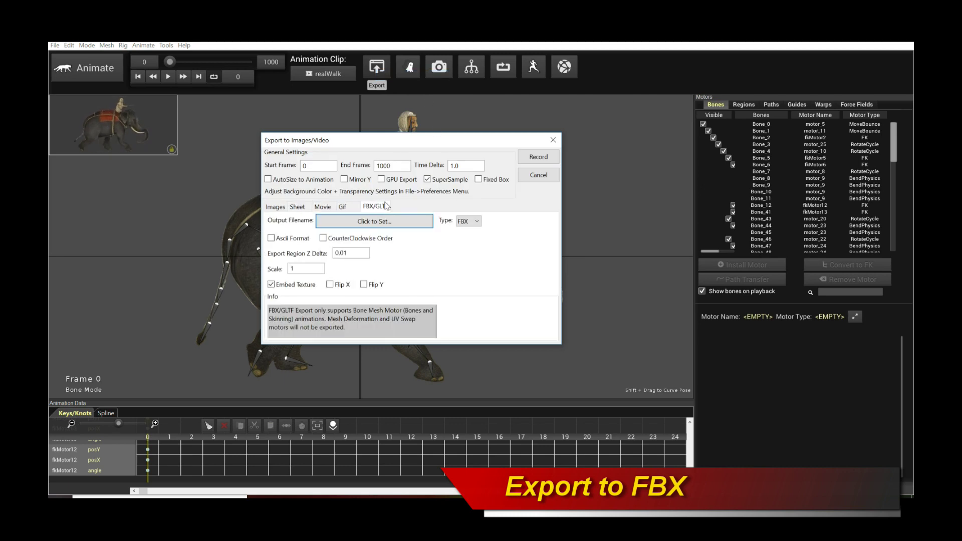
pyautogui.click(428, 227)
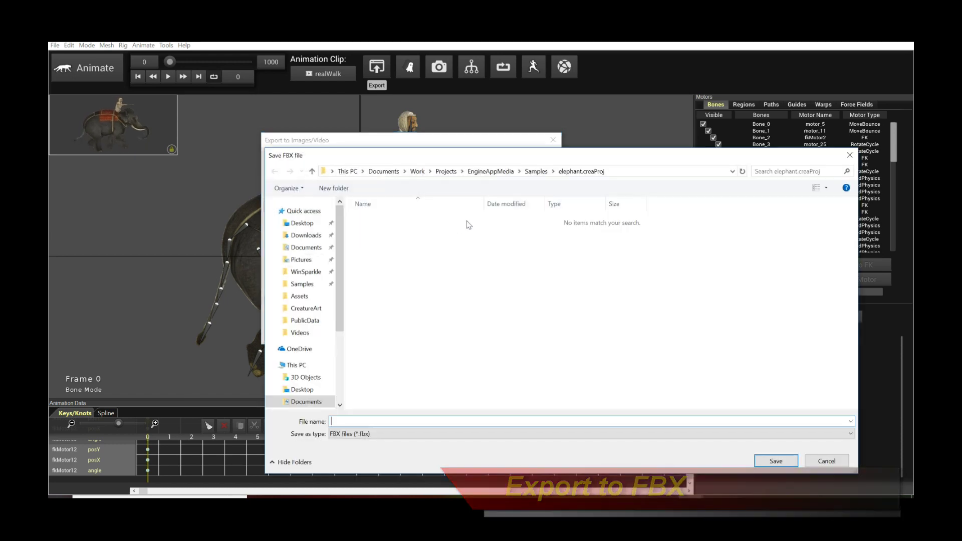
pyautogui.write('elephantFBX')
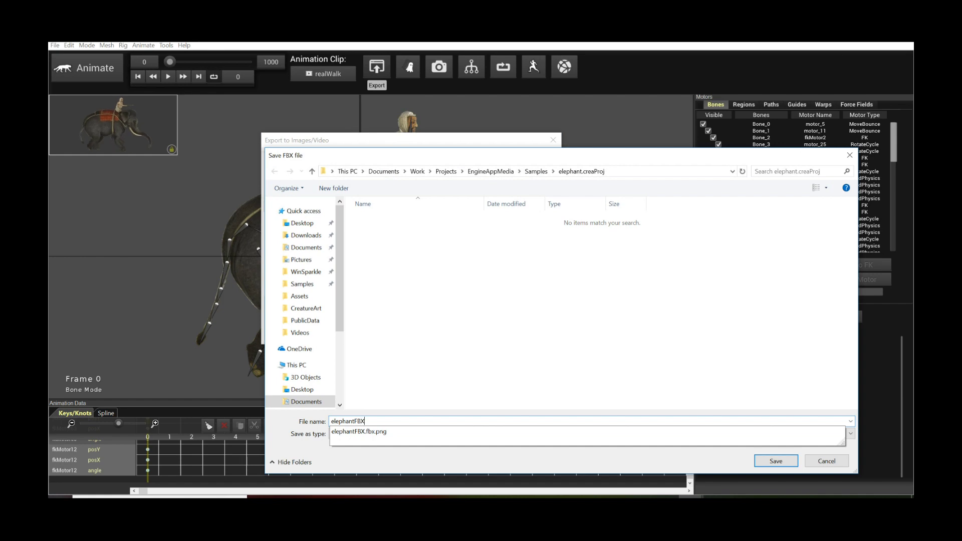
pyautogui.press('Return')
pyautogui.click(538, 157)
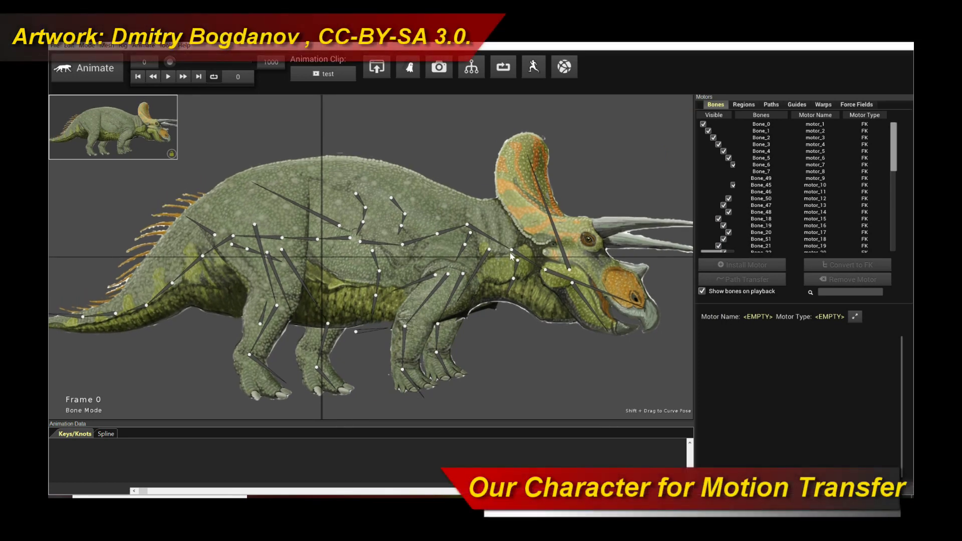
# Step: Open the Mocap Transfer studio for the triceratops in a maximized window and load elephantFBX_Asset.fbx as the motion source
pyautogui.scroll(-1, 526, 279)
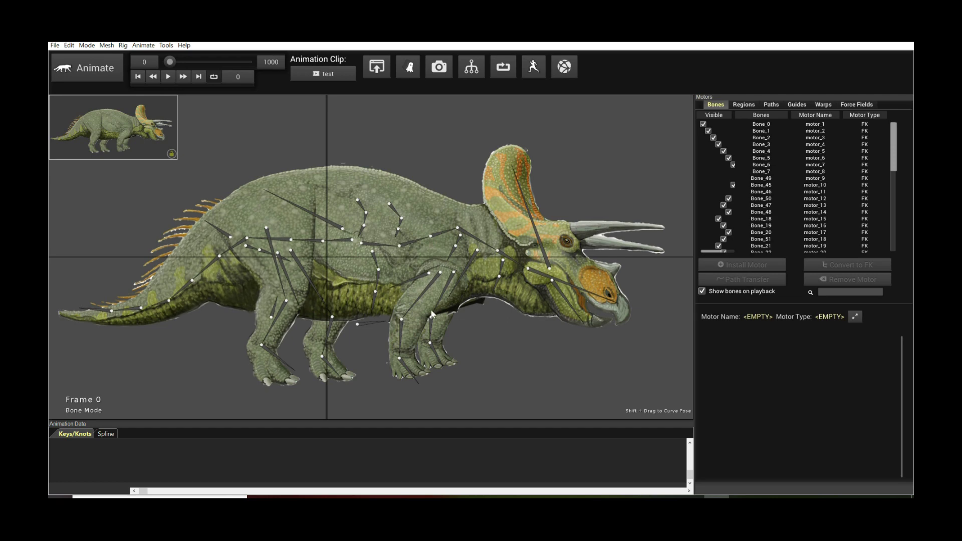
pyautogui.click(535, 73)
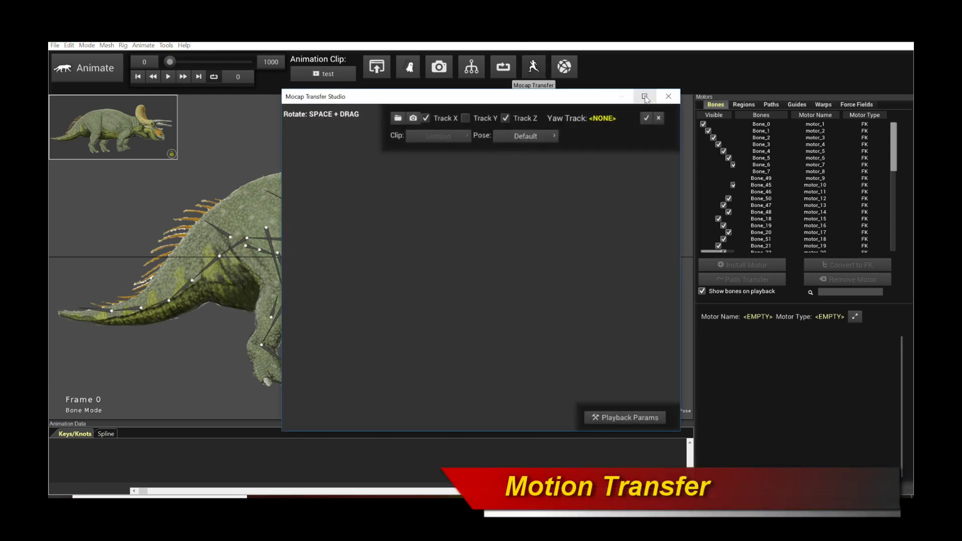
pyautogui.click(645, 97)
pyautogui.click(632, 54)
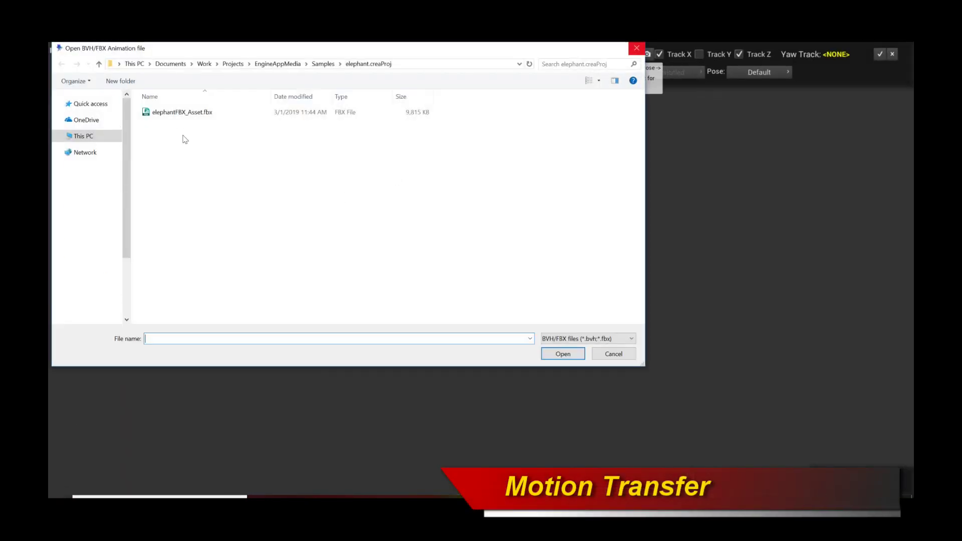
pyautogui.doubleClick(182, 113)
# Step: Move the triceratops clear of the imported elephant skeleton so that both stand side by side
pyautogui.scroll(3, 432, 223)
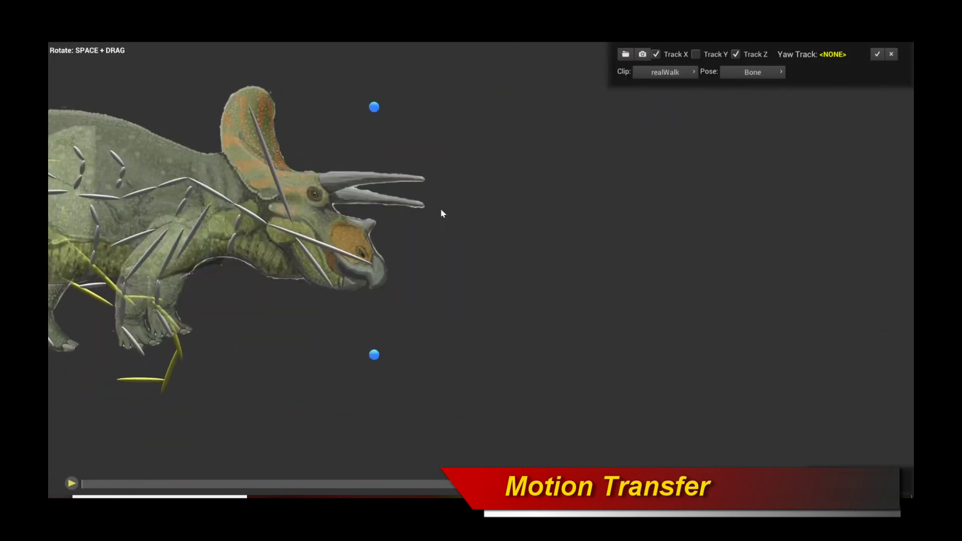
pyautogui.scroll(-1, 339, 216)
pyautogui.moveTo(351, 218); pyautogui.dragTo(671, 262)
pyautogui.scroll(-1, 671, 262)
pyautogui.moveTo(271, 259); pyautogui.dragTo(568, 225)
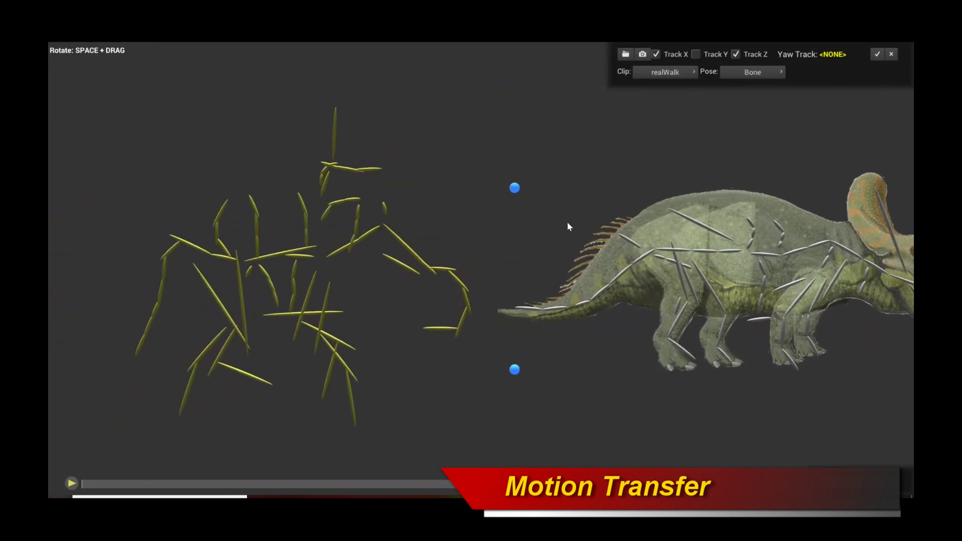
# Step: Play the imported realWalk clip on the elephant skeleton, stop it near the start and frame both characters
pyautogui.click(70, 484)
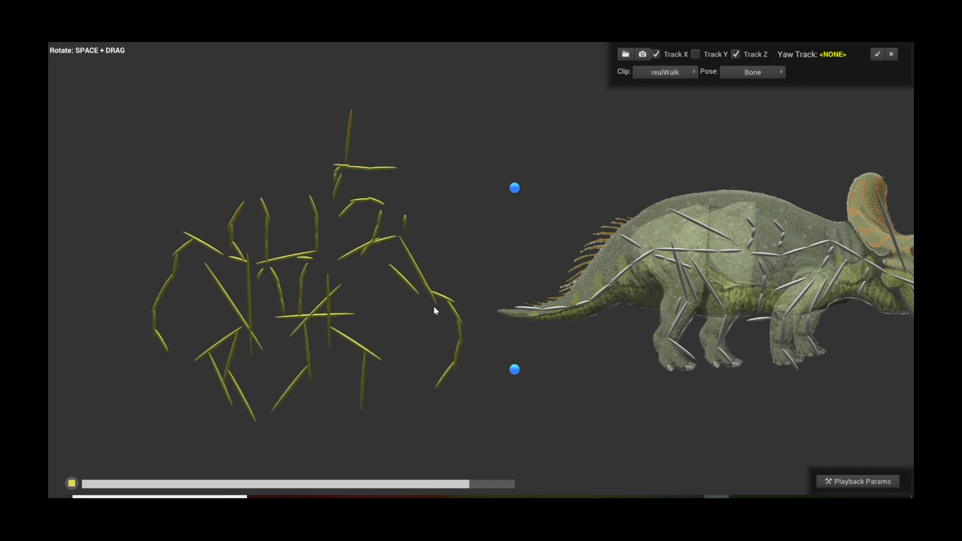
pyautogui.moveTo(729, 313); pyautogui.dragTo(585, 319)
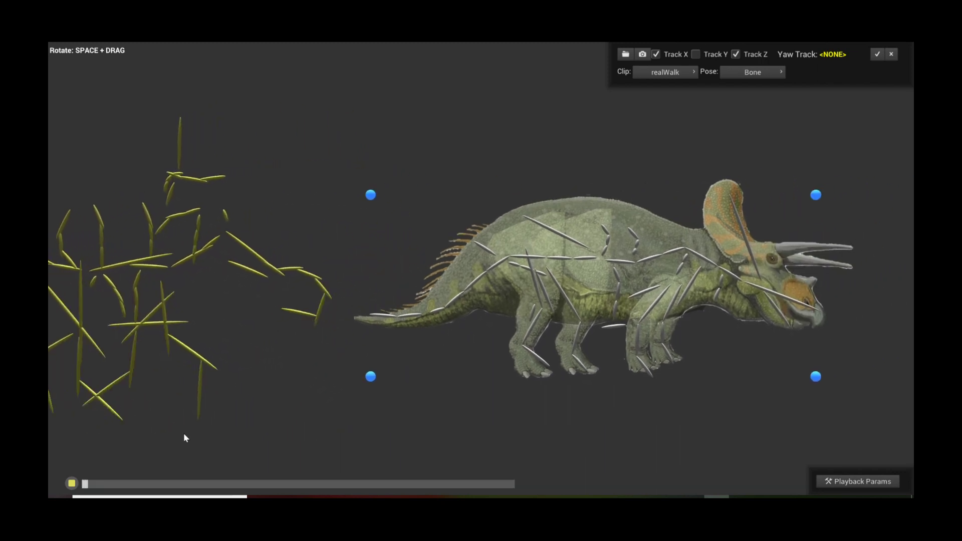
pyautogui.click(72, 483)
pyautogui.click(91, 485)
pyautogui.moveTo(223, 423); pyautogui.dragTo(304, 366)
pyautogui.scroll(-1, 304, 367)
pyautogui.moveTo(562, 166); pyautogui.dragTo(497, 232)
pyautogui.moveTo(553, 277); pyautogui.dragTo(597, 284)
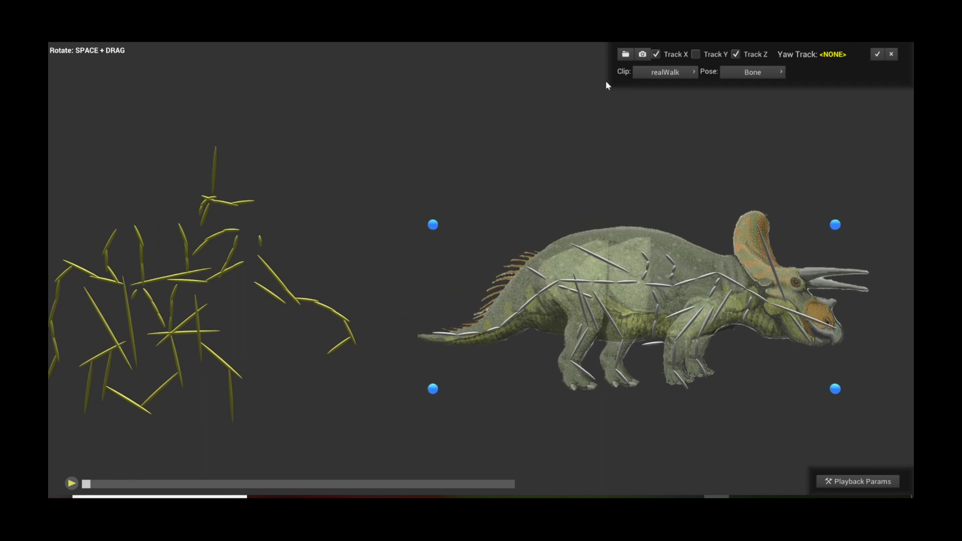
# Step: Preview the default clip on the elephant skeleton and switch the source clip back to realWalk
pyautogui.click(691, 74)
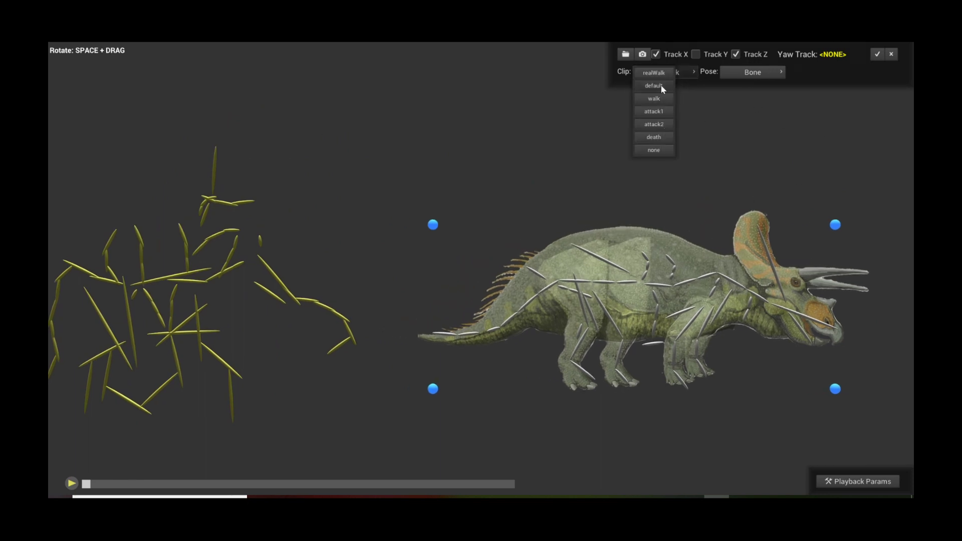
pyautogui.click(663, 85)
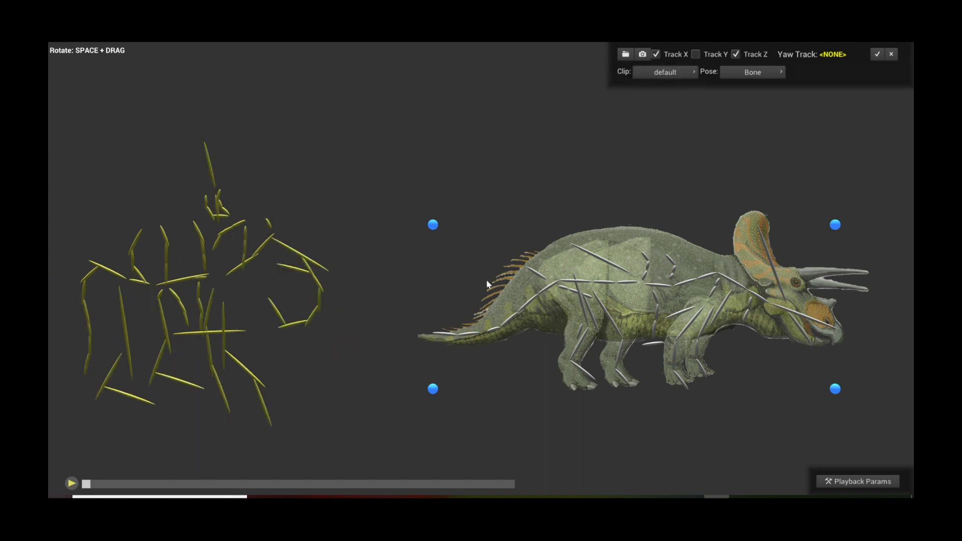
pyautogui.click(72, 485)
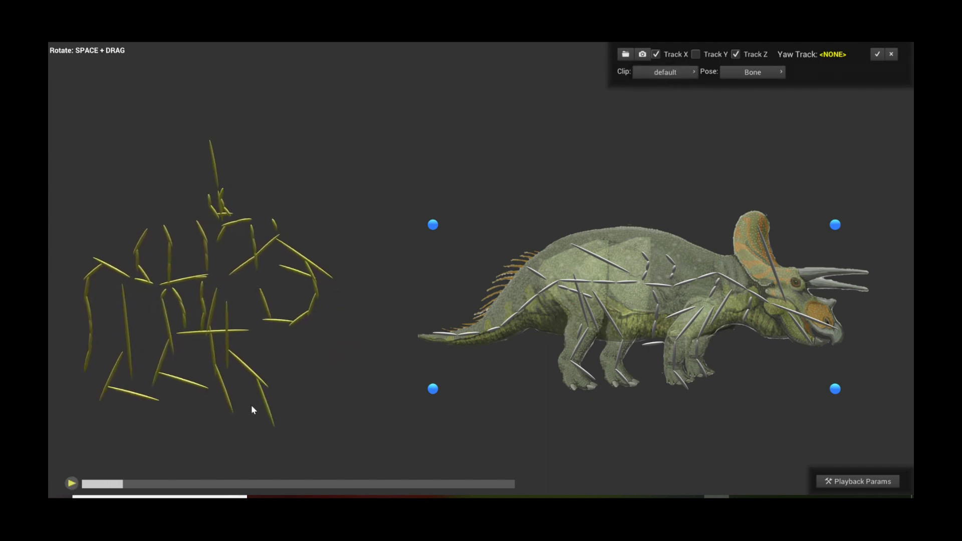
pyautogui.click(657, 74)
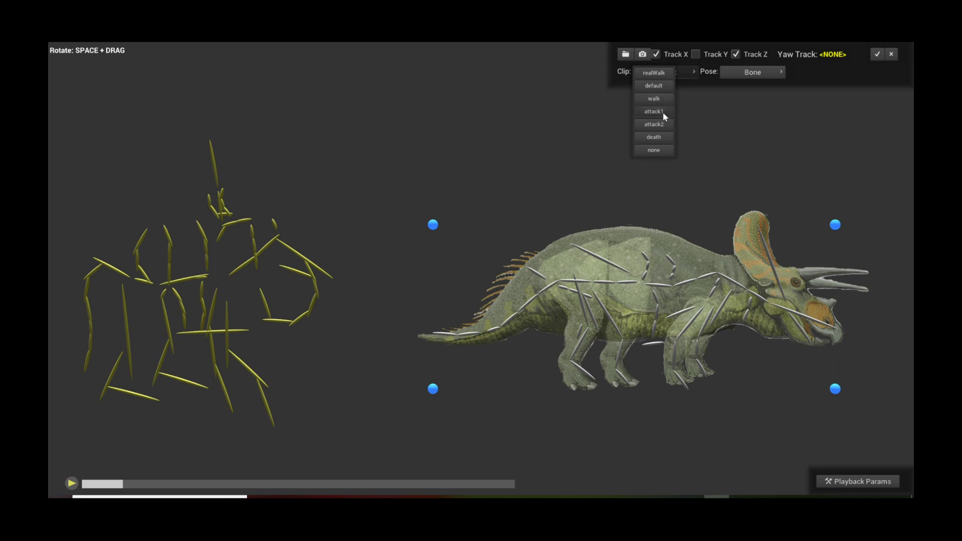
pyautogui.click(658, 75)
pyautogui.click(71, 484)
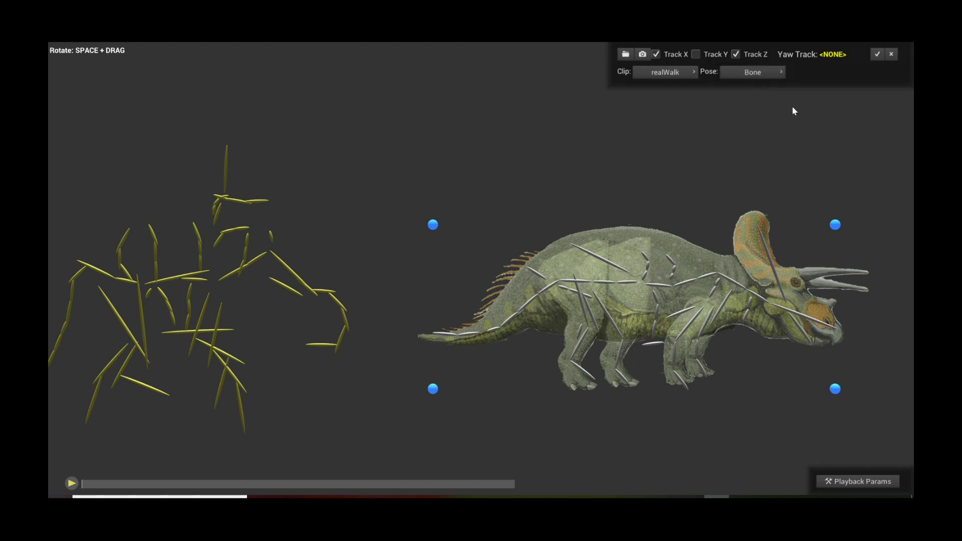
# Step: Move the triceratops slightly lower beside the elephant skeleton
pyautogui.moveTo(374, 264); pyautogui.dragTo(405, 239)
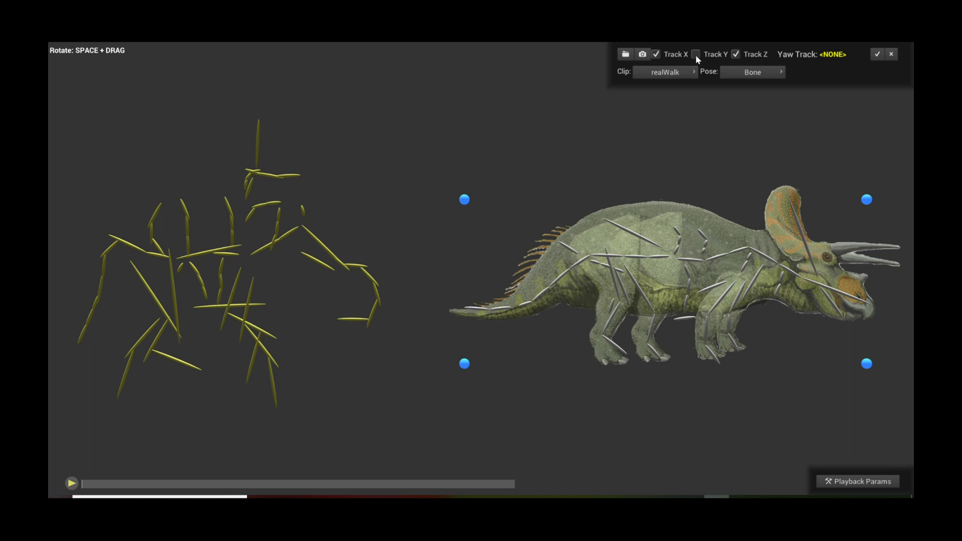
pyautogui.moveTo(673, 227); pyautogui.dragTo(674, 248)
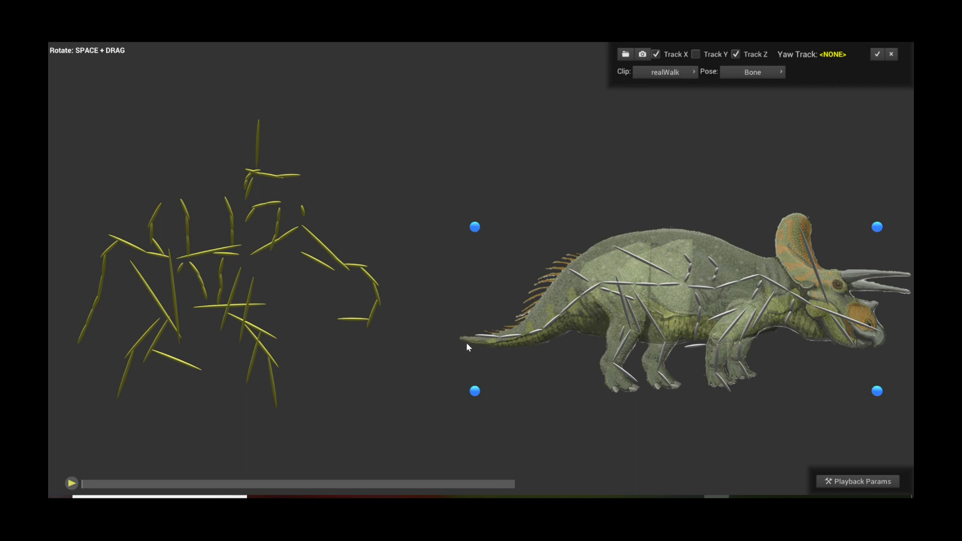
pyautogui.moveTo(428, 382); pyautogui.dragTo(421, 380)
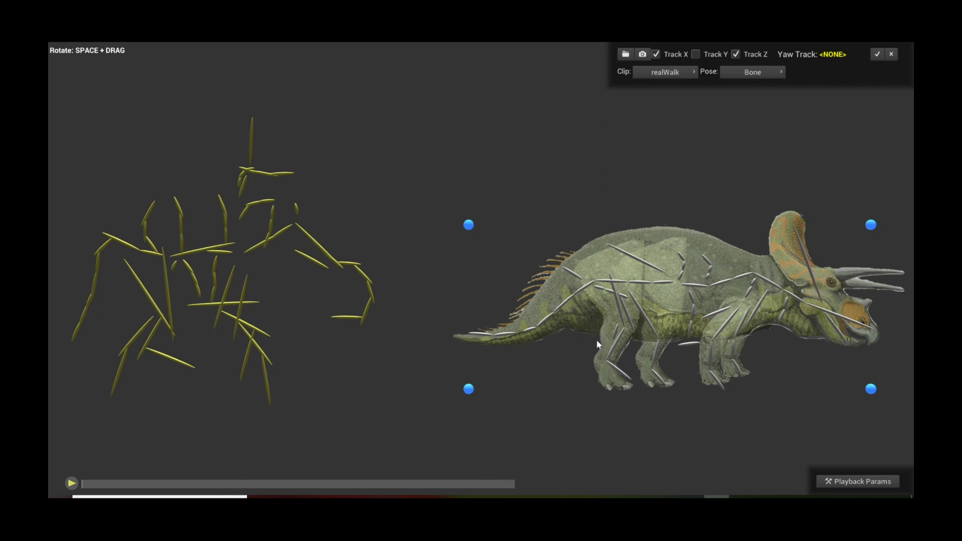
# Step: Open the target binding for the elephant skeleton's Bone_2 and move the Target Binding window off that bone
pyautogui.moveTo(755, 368); pyautogui.dragTo(677, 345)
pyautogui.scroll(3, 669, 289)
pyautogui.moveTo(235, 274); pyautogui.dragTo(378, 292)
pyautogui.scroll(-2, 468, 272)
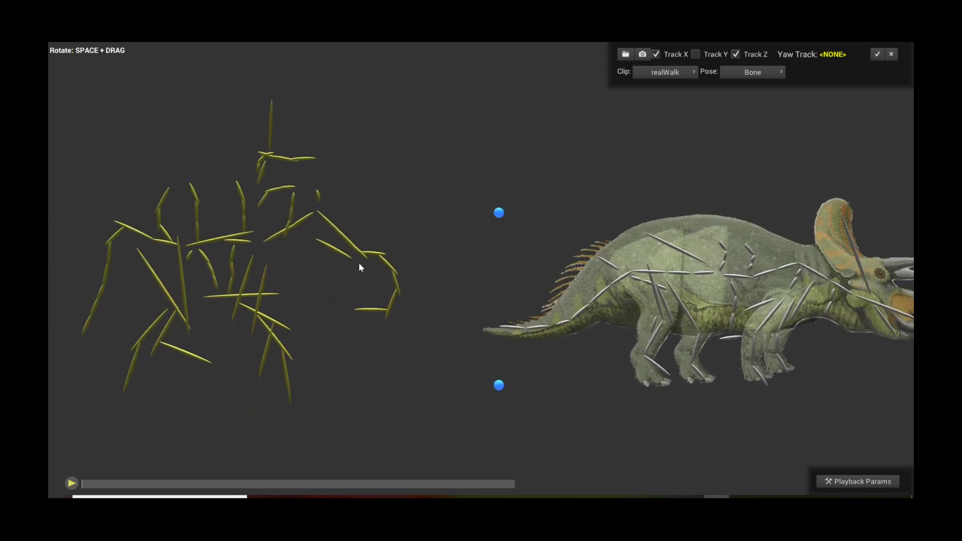
pyautogui.click(239, 241)
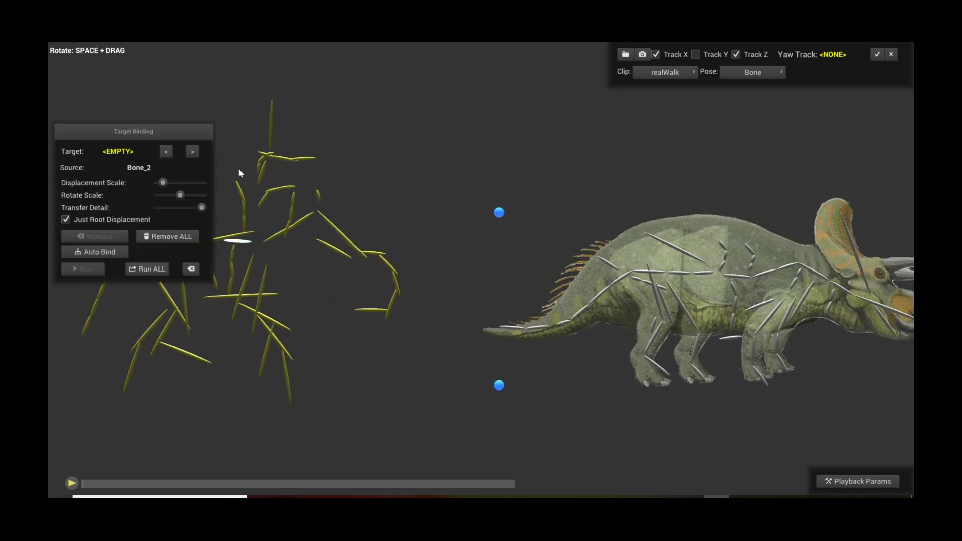
pyautogui.moveTo(182, 133); pyautogui.dragTo(249, 238)
# Step: Enlarge the triceratops slightly and reposition it clear of the elephant skeleton, closing the bone binding window
pyautogui.moveTo(737, 306); pyautogui.dragTo(702, 291)
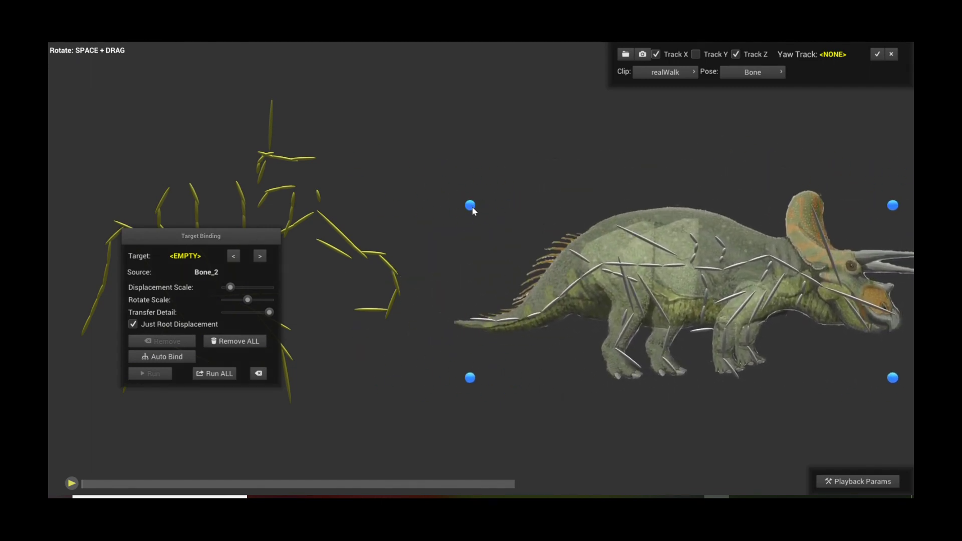
pyautogui.moveTo(472, 208); pyautogui.dragTo(465, 173)
pyautogui.moveTo(690, 295); pyautogui.dragTo(709, 273)
pyautogui.moveTo(240, 237); pyautogui.dragTo(180, 328)
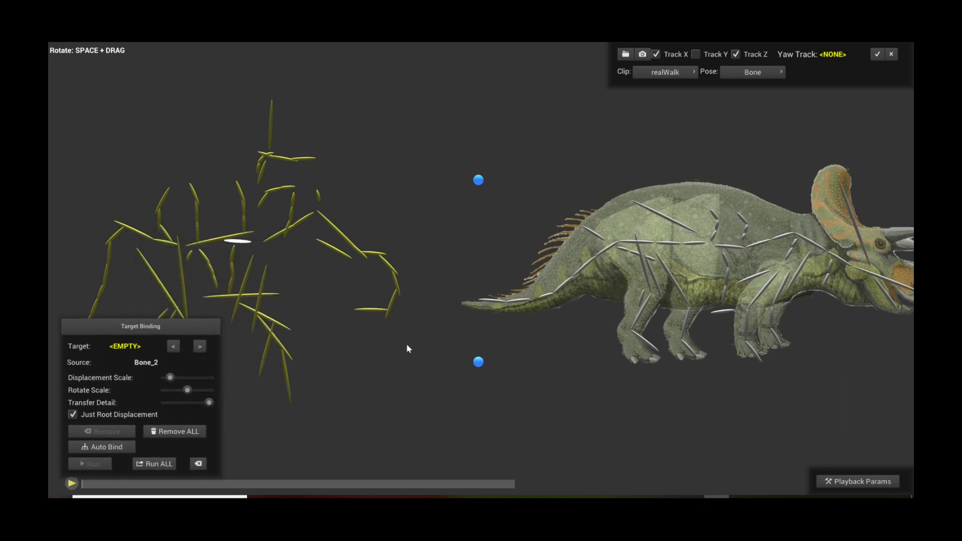
pyautogui.click(408, 346)
pyautogui.moveTo(524, 347); pyautogui.dragTo(438, 343)
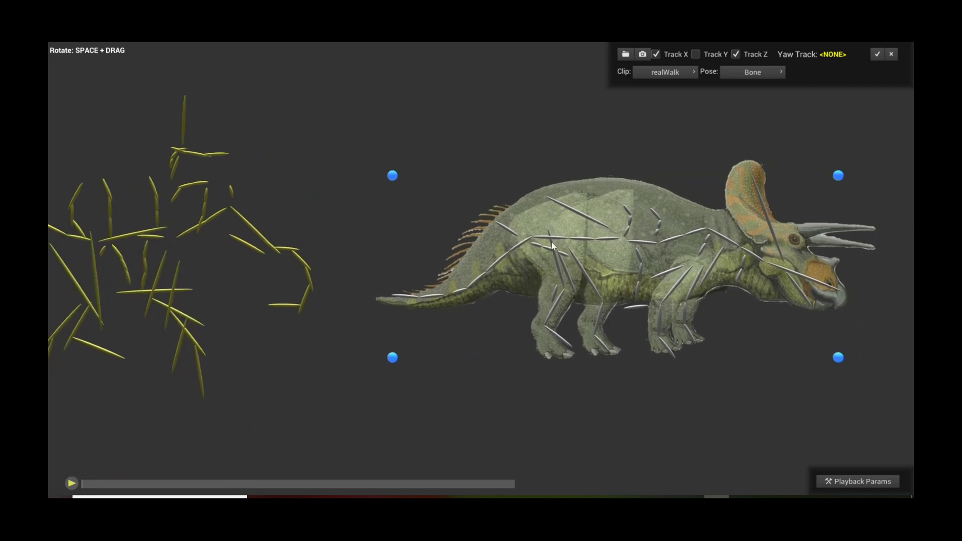
pyautogui.moveTo(566, 254); pyautogui.dragTo(592, 244)
# Step: Scrub the realWalk clip to about a fifth of its length with both characters fully in view
pyautogui.scroll(3, 308, 335)
pyautogui.moveTo(308, 335); pyautogui.dragTo(382, 319)
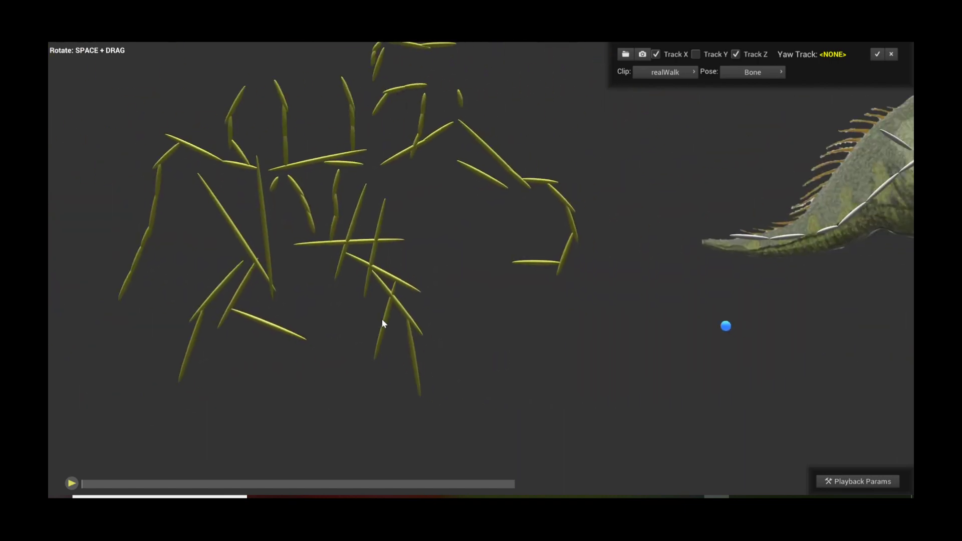
pyautogui.moveTo(612, 296); pyautogui.dragTo(567, 314)
pyautogui.scroll(-6, 568, 317)
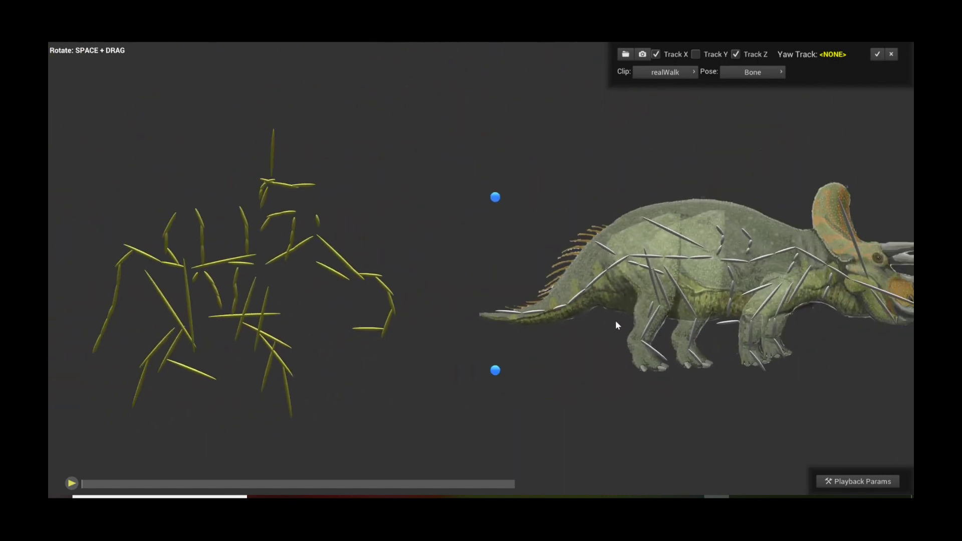
pyautogui.moveTo(509, 318); pyautogui.dragTo(511, 359)
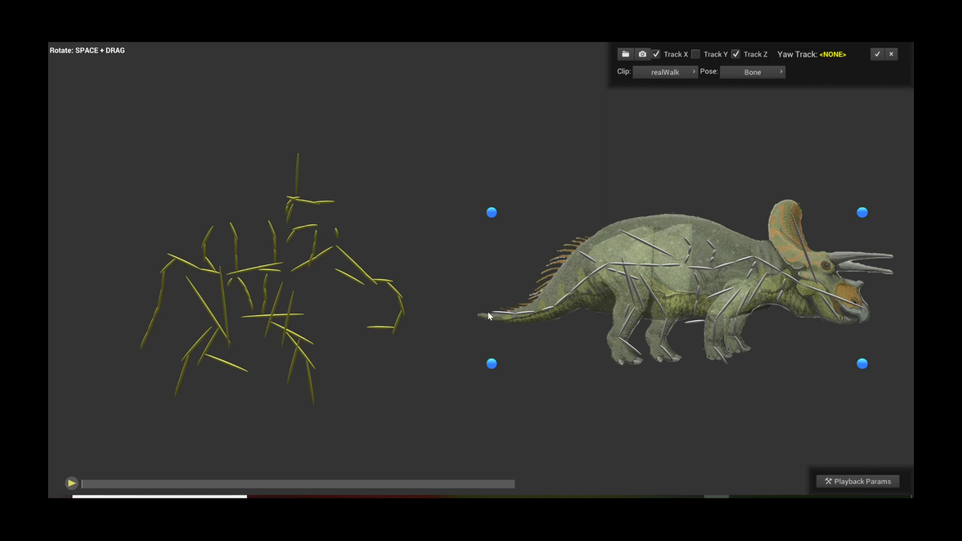
pyautogui.moveTo(591, 364); pyautogui.dragTo(583, 364)
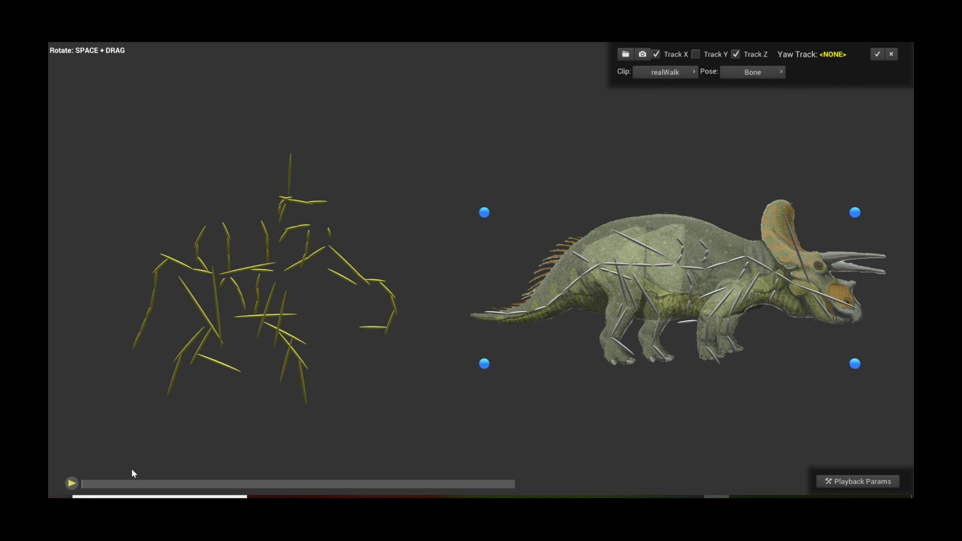
pyautogui.moveTo(132, 483); pyautogui.dragTo(174, 491)
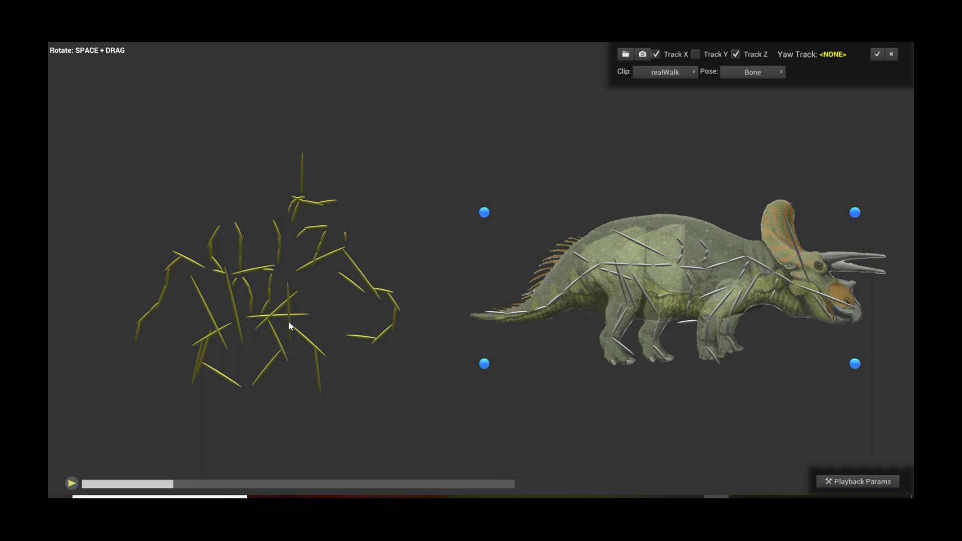
# Step: Bind one elephant front leg to the triceratops's near front leg: Bone_30 to Bone_18, plus the lower-leg and foot bones
pyautogui.moveTo(289, 326); pyautogui.dragTo(718, 304)
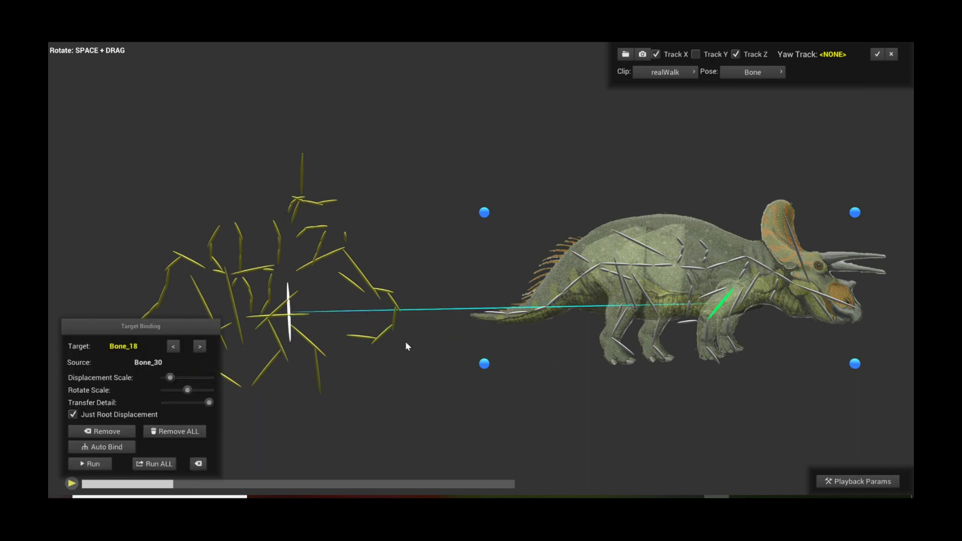
pyautogui.click(309, 342)
pyautogui.moveTo(307, 339); pyautogui.dragTo(708, 337)
pyautogui.click(319, 376)
pyautogui.moveTo(318, 367); pyautogui.dragTo(712, 357)
# Step: Bind the other elephant front leg to the triceratops's far front leg: Bone_27 to Bone_20, the lower leg, and Bone_29 to Bone_23
pyautogui.click(281, 310)
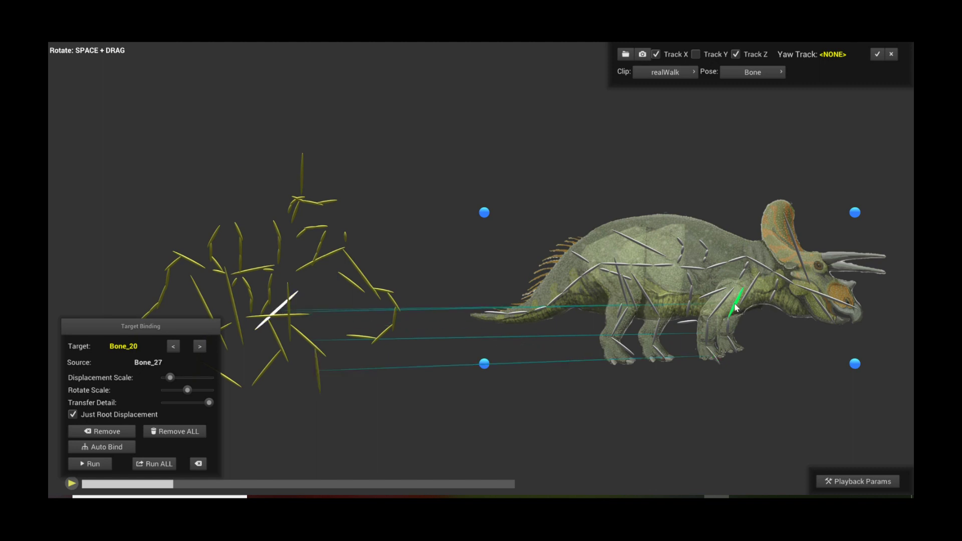
pyautogui.moveTo(735, 304); pyautogui.dragTo(735, 304)
pyautogui.moveTo(279, 336); pyautogui.dragTo(728, 331)
pyautogui.moveTo(265, 377); pyautogui.dragTo(734, 349)
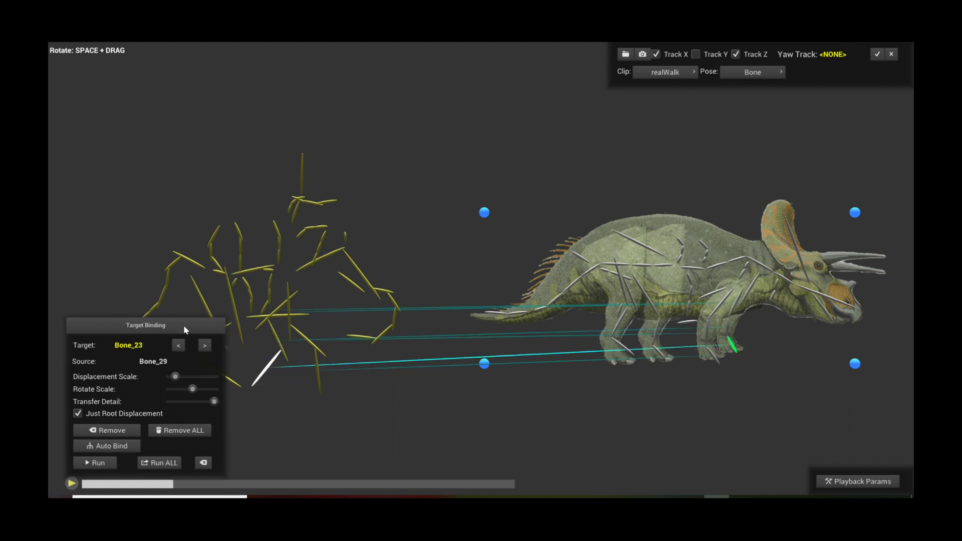
# Step: Run the transfer for all bound front-leg bones and play the clip on both characters
pyautogui.moveTo(184, 326); pyautogui.dragTo(323, 139)
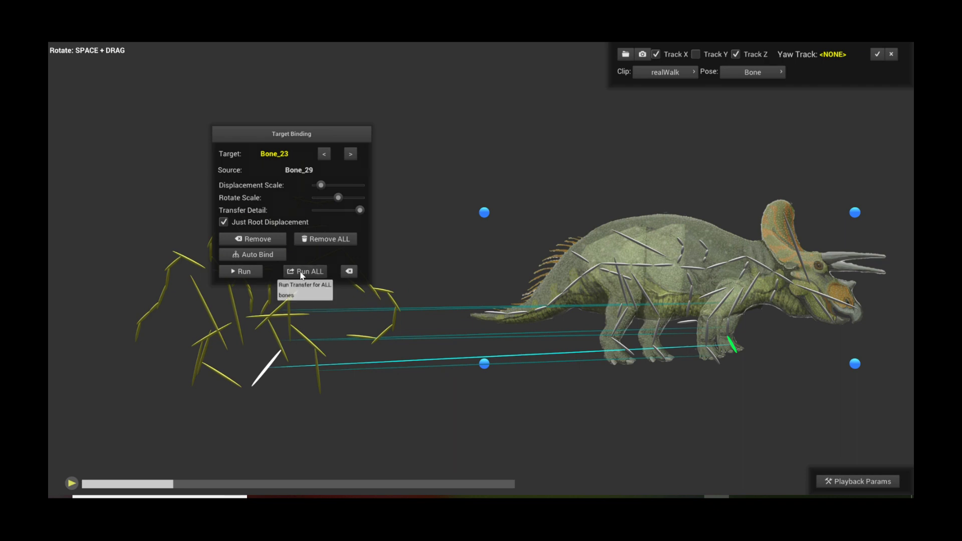
pyautogui.click(74, 484)
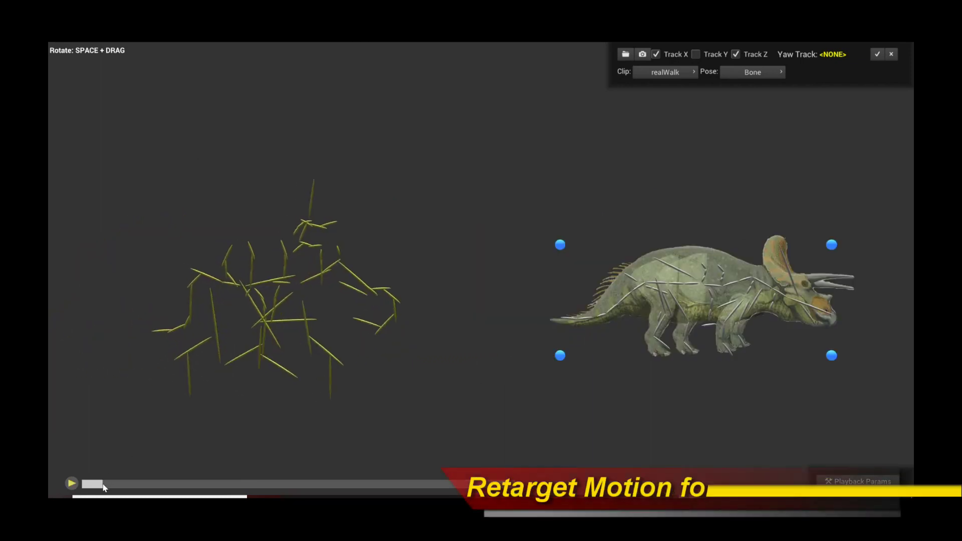
# Step: Bind elephant front-leg Bone_31 to triceratops Bone_21, Bone_32 to Bone_23, and rear-leg Bone_23 to Bone_26, then preview the motion
pyautogui.moveTo(300, 328); pyautogui.dragTo(534, 327)
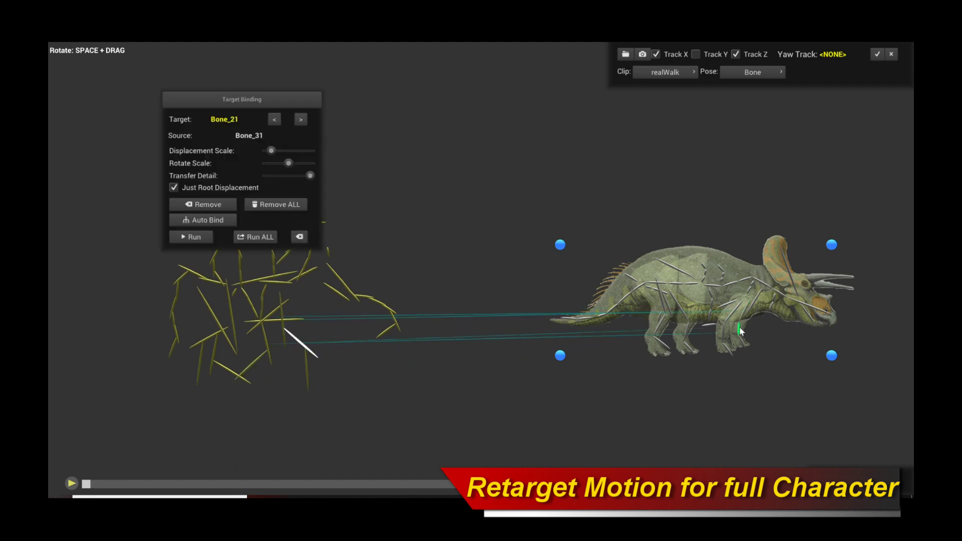
pyautogui.moveTo(307, 373); pyautogui.dragTo(741, 341)
pyautogui.scroll(2, 656, 362)
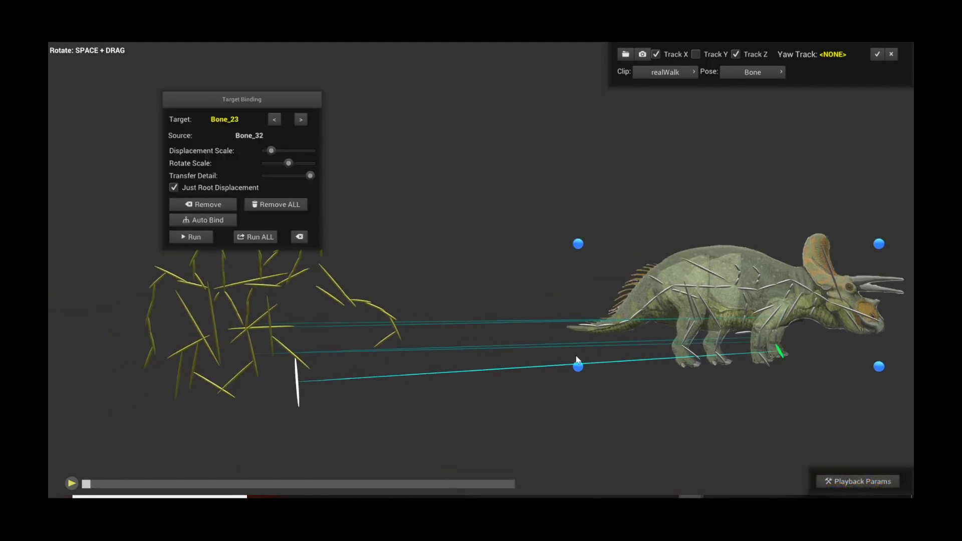
pyautogui.click(221, 318)
pyautogui.click(221, 315)
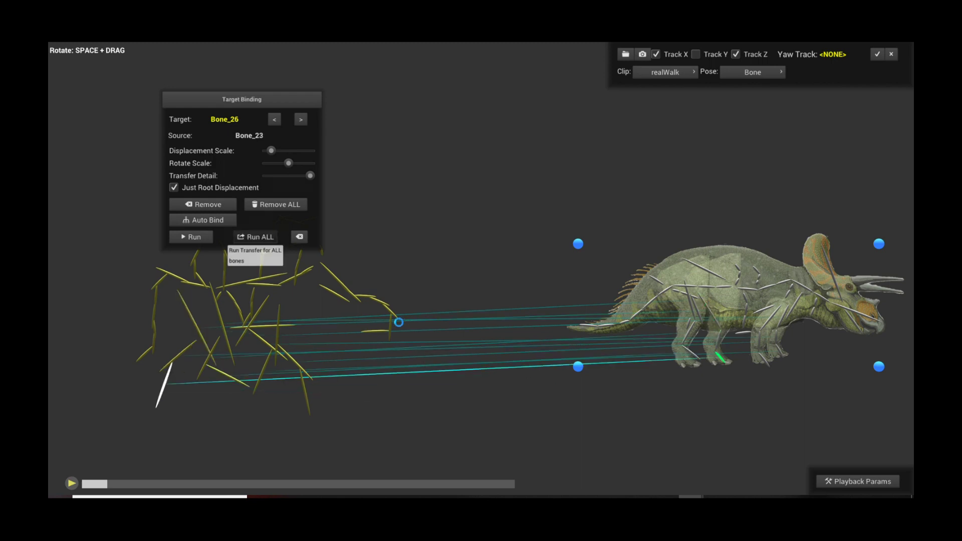
pyautogui.click(72, 484)
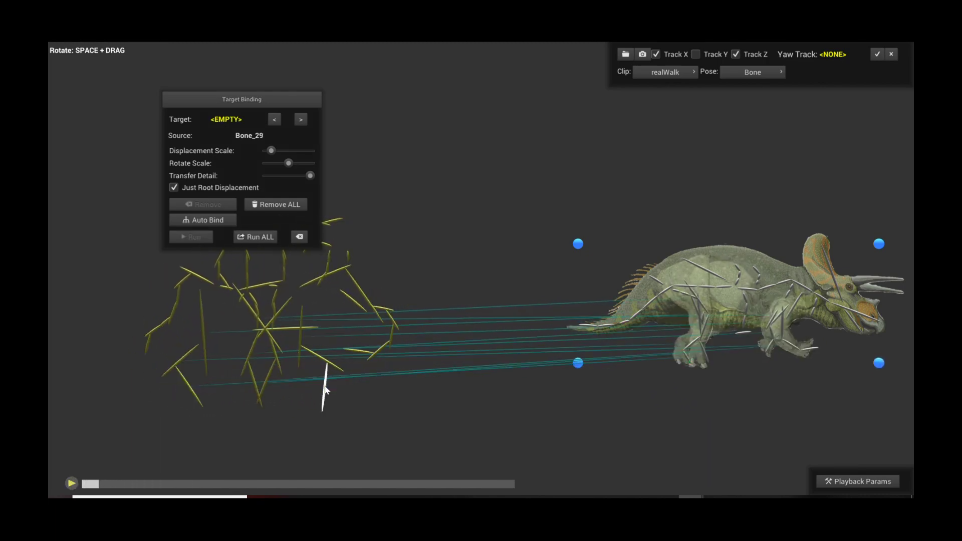
# Step: Bind the elephant's Bone_29 to the triceratops's Bone_20, its tail bone to the tail, and root Bone_0 to Bone_0
pyautogui.click(819, 352)
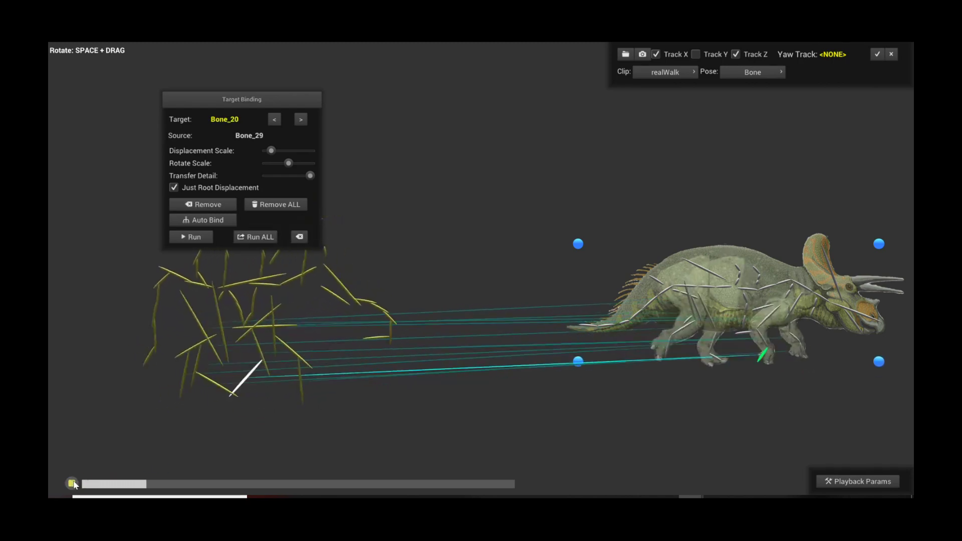
pyautogui.click(193, 280)
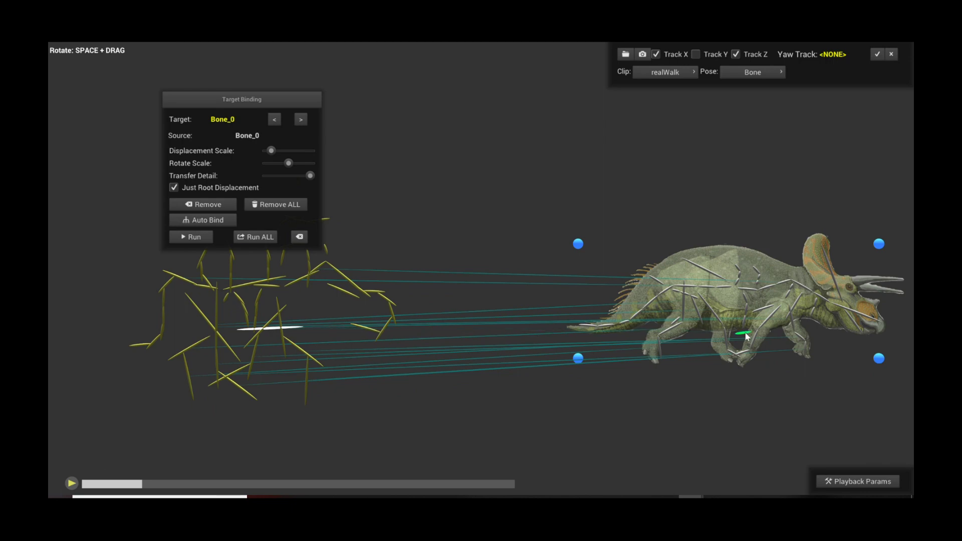
pyautogui.click(300, 238)
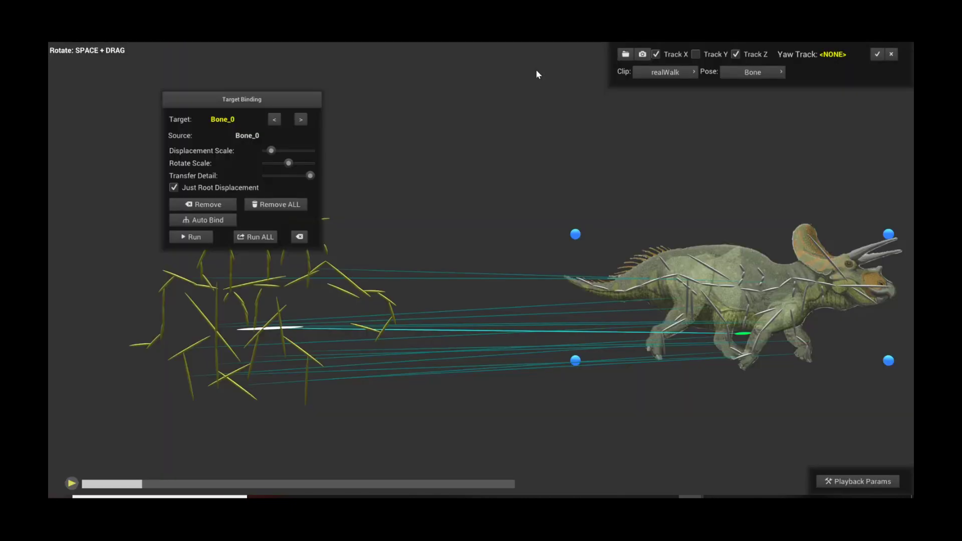
# Step: Rewind the clip, preview the full-body walk on both characters, stop it and accept the transfer
pyautogui.moveTo(146, 483); pyautogui.dragTo(83, 471)
pyautogui.moveTo(240, 439); pyautogui.dragTo(410, 404)
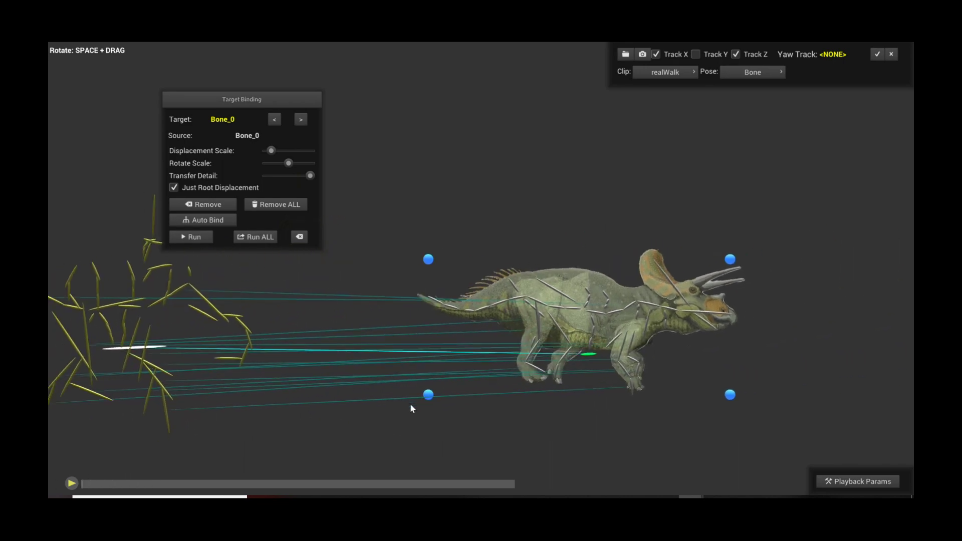
pyautogui.scroll(-2, 410, 404)
pyautogui.click(73, 483)
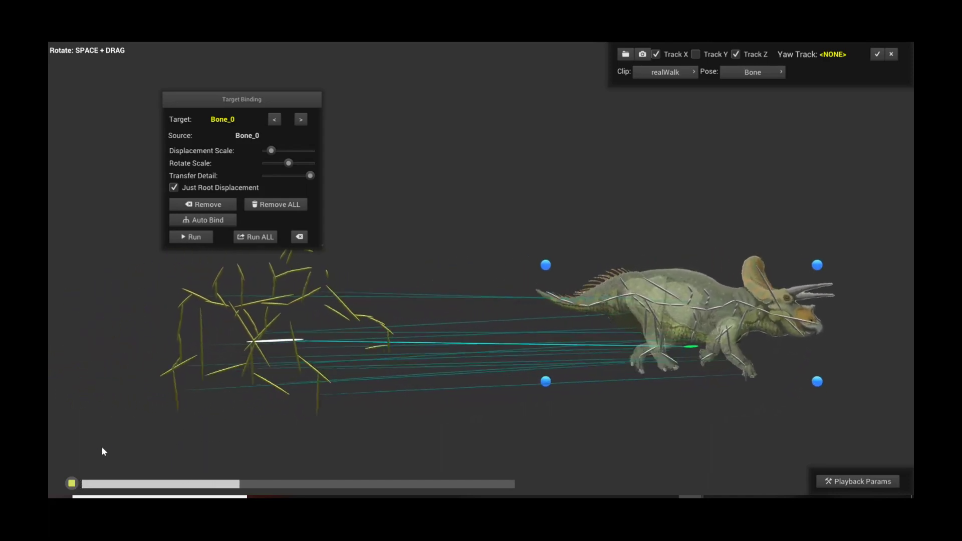
pyautogui.click(72, 484)
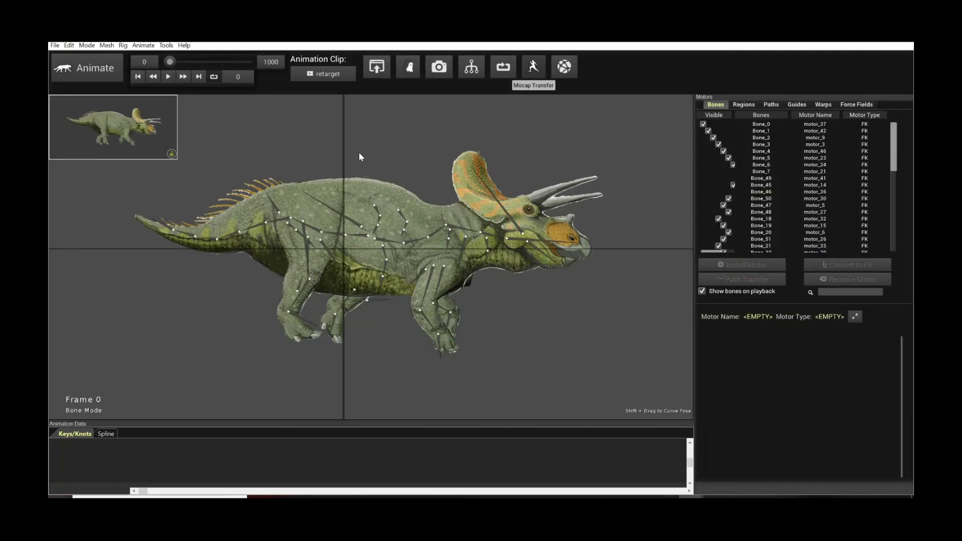
# Step: Play the retarget clip on the triceratops to review the transferred walk
pyautogui.press('space')
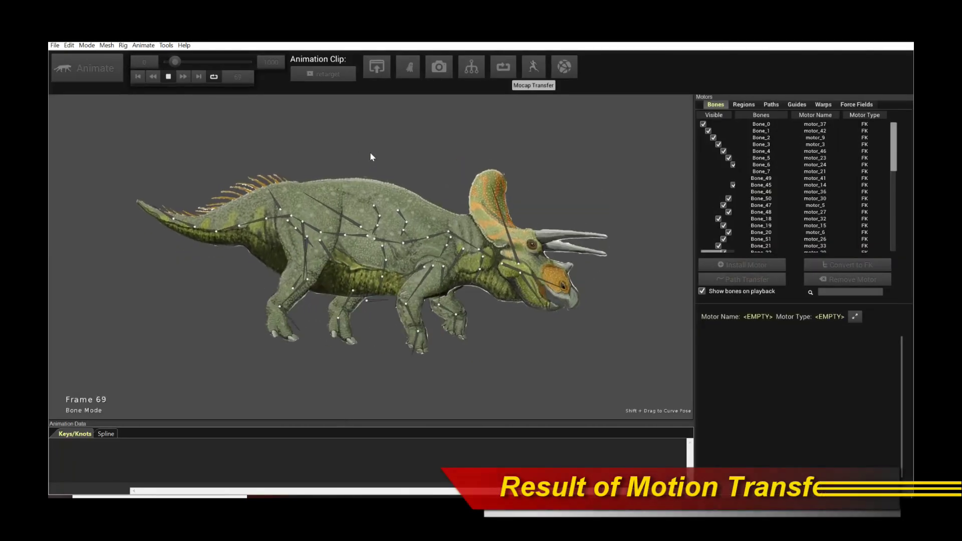
pyautogui.press('space')
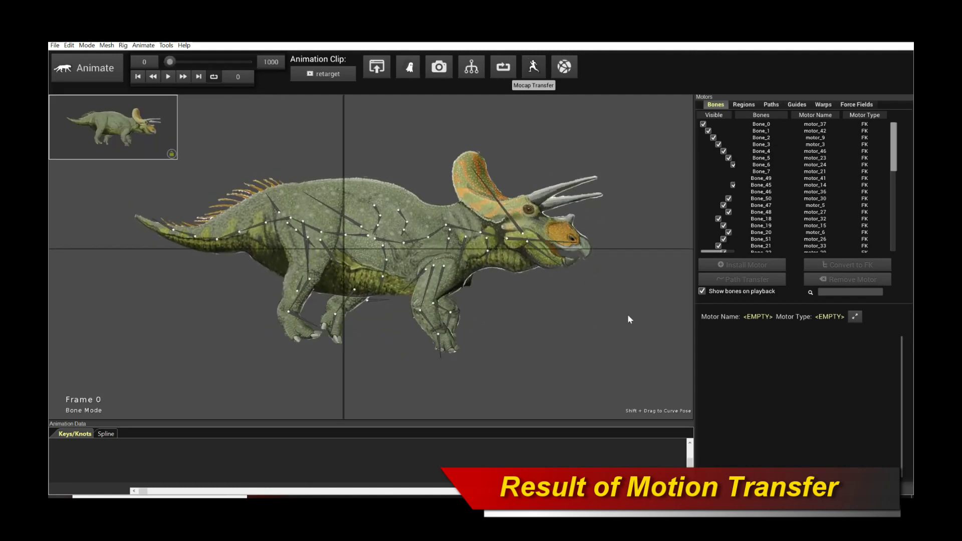
pyautogui.hotkey('alt', 'Tab')
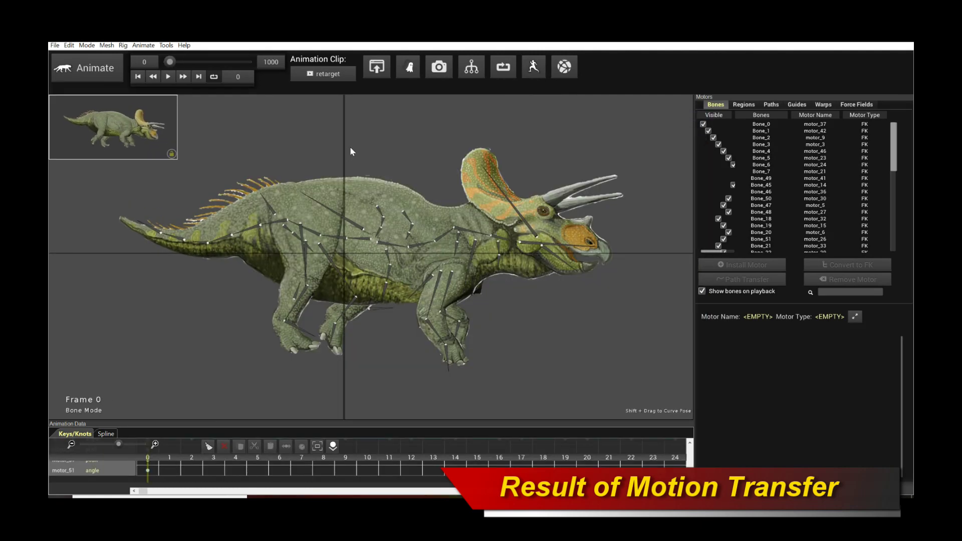
pyautogui.press('space')
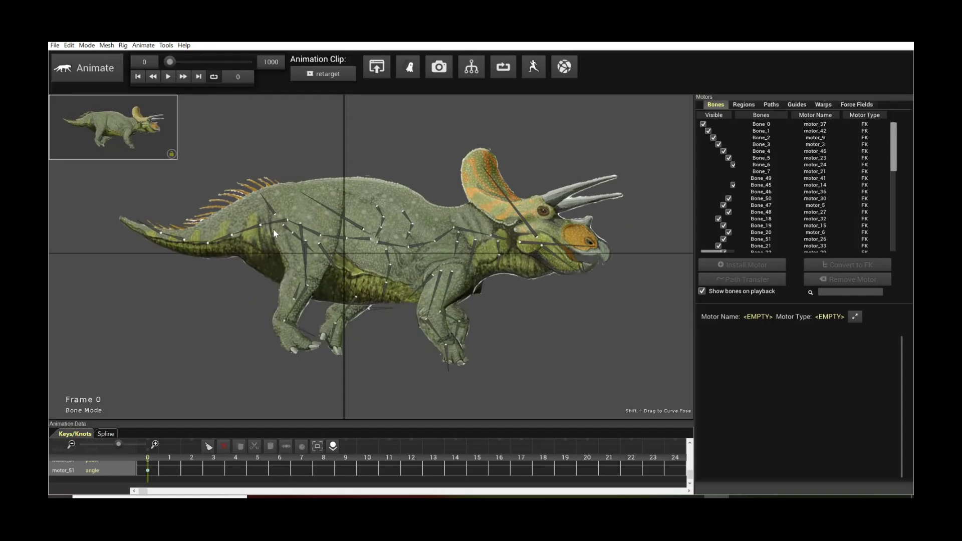
# Step: Replace the FK motors on the triceratops's tail bones with a Bend Physics Motor
pyautogui.click(254, 231)
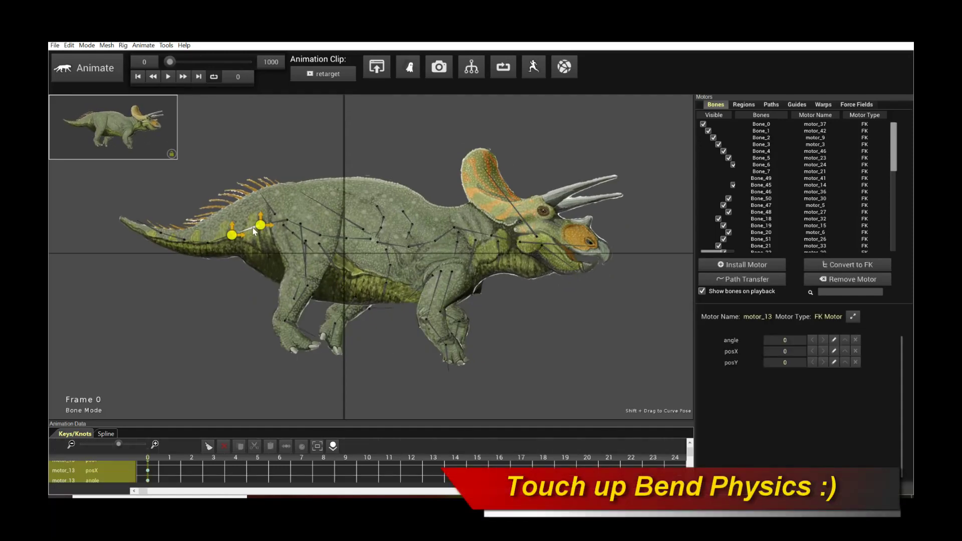
pyautogui.click(254, 230)
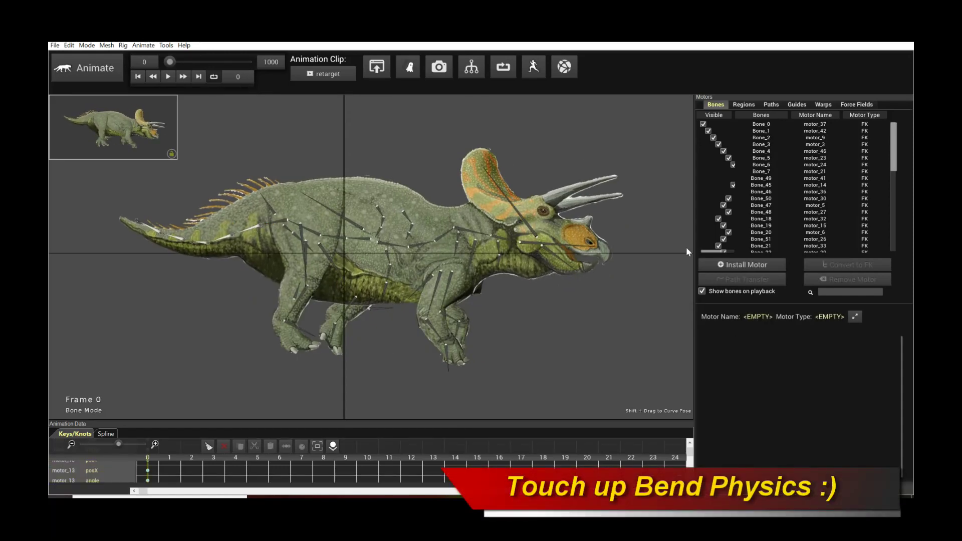
pyautogui.click(722, 266)
pyautogui.click(311, 129)
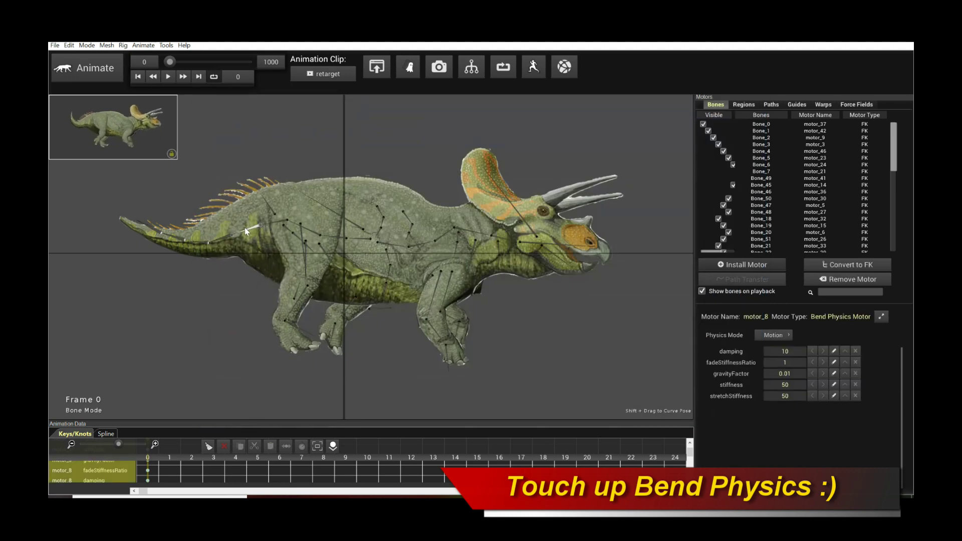
# Step: Set the tail Bend Physics Motor's stiffness to 90, adjust its damping, and preview the walk
pyautogui.click(245, 227)
pyautogui.click(249, 229)
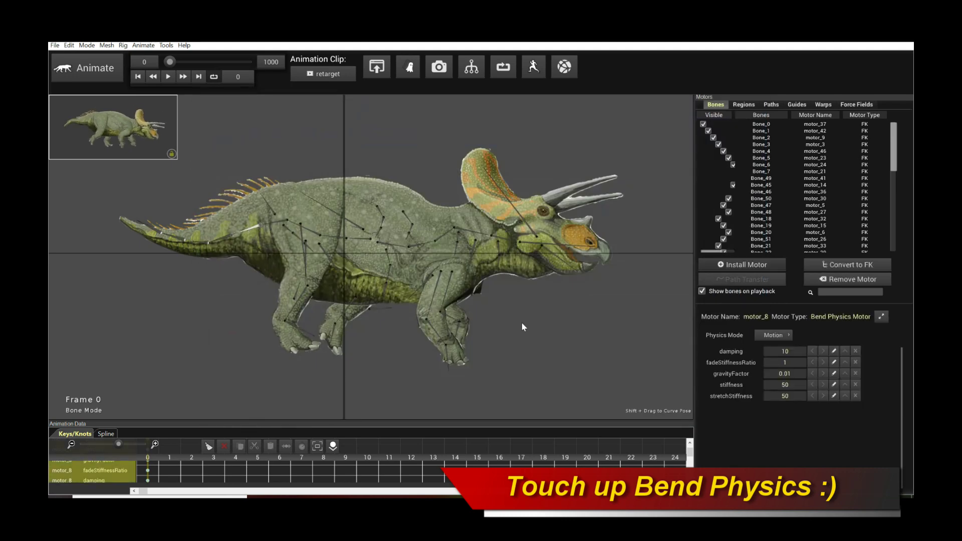
pyautogui.moveTo(780, 387)
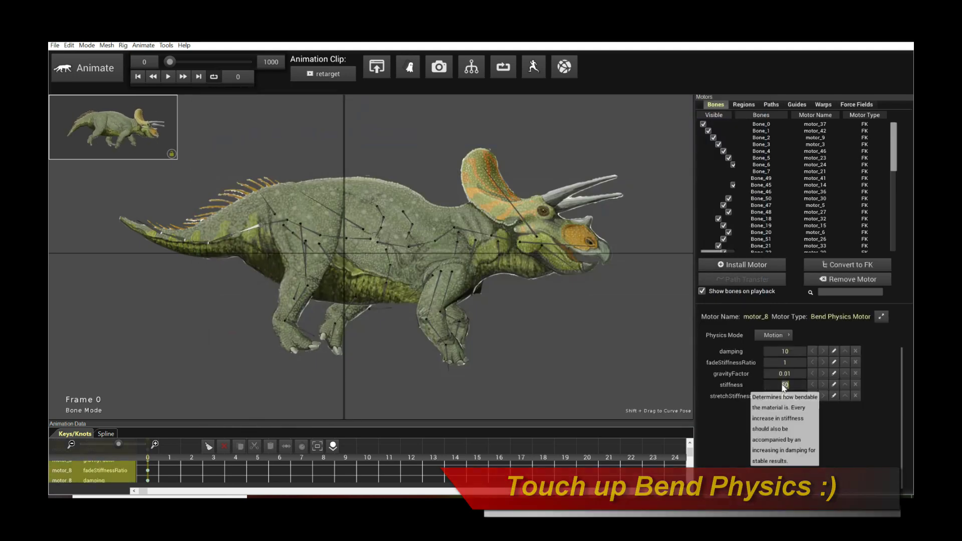
pyautogui.write('90')
pyautogui.moveTo(797, 352)
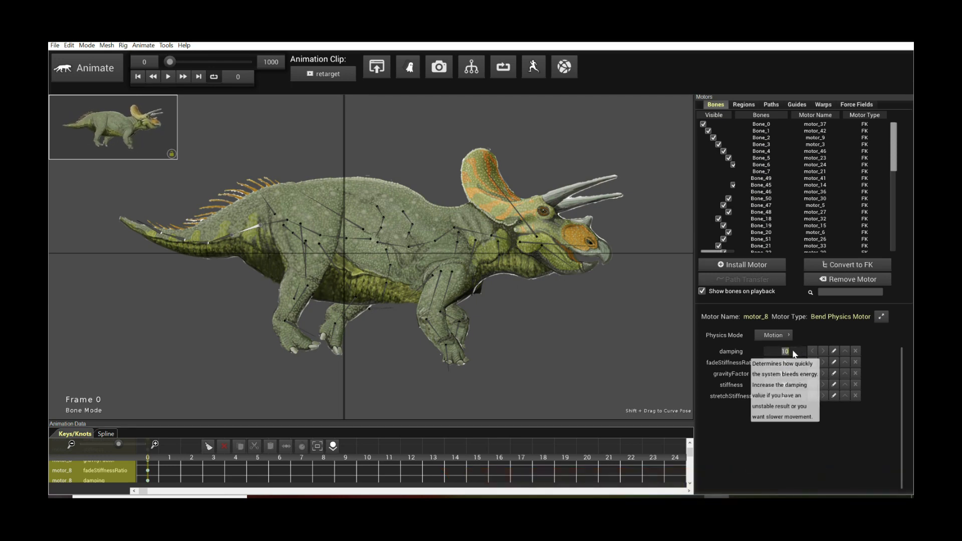
pyautogui.press('space')
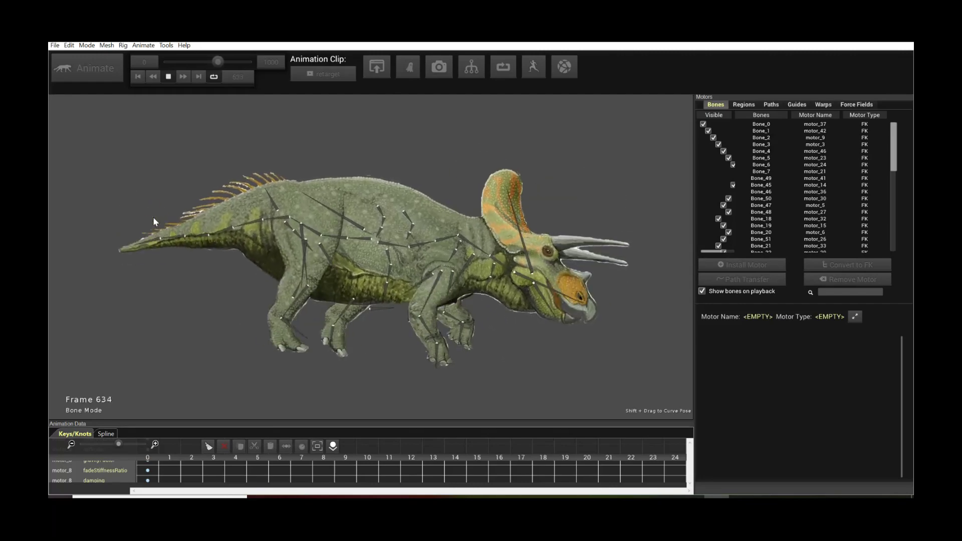
pyautogui.press('space')
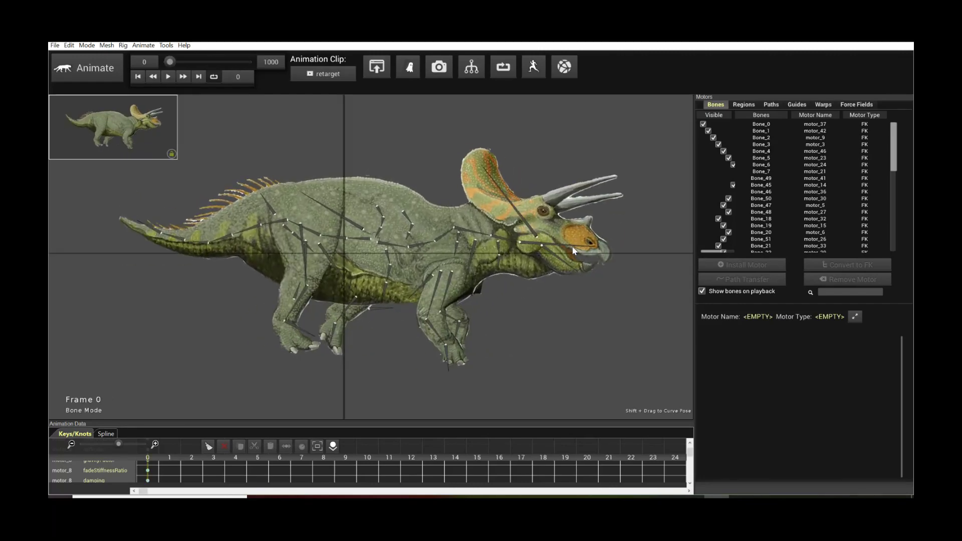
# Step: Install a Bend Physics Motor on the triceratops's jaw bones, Bone_5 and Bone_6
pyautogui.click(575, 250)
pyautogui.keyDown('shift'); pyautogui.click(575, 249); pyautogui.keyUp('shift')
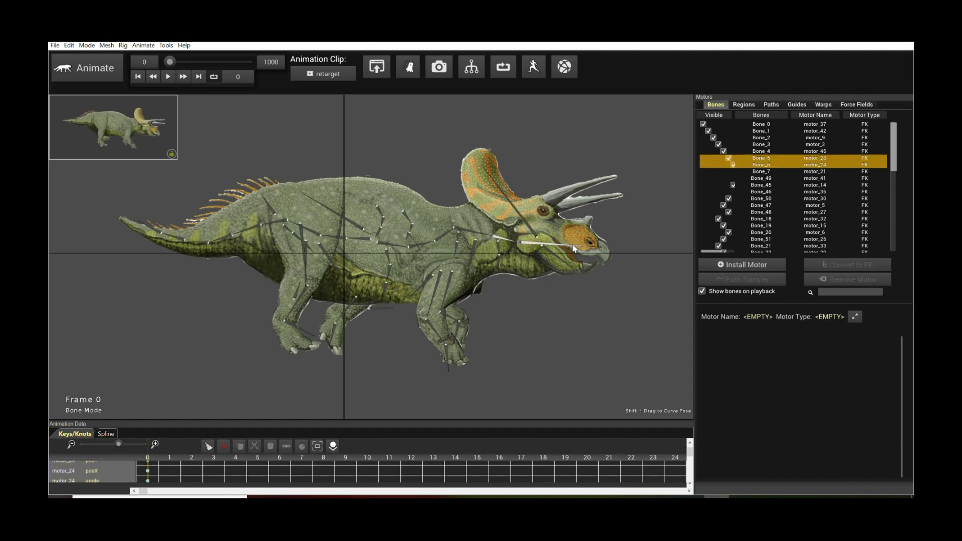
pyautogui.click(750, 265)
pyautogui.click(371, 128)
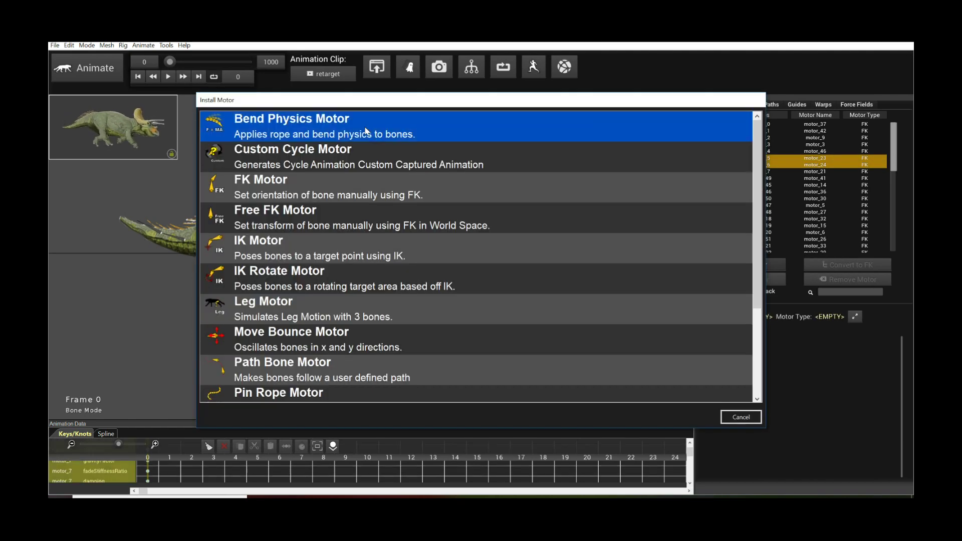
# Step: Set the jaw motor's stiffness to 150 and damping to 30, and preview the walk briefly
pyautogui.click(546, 249)
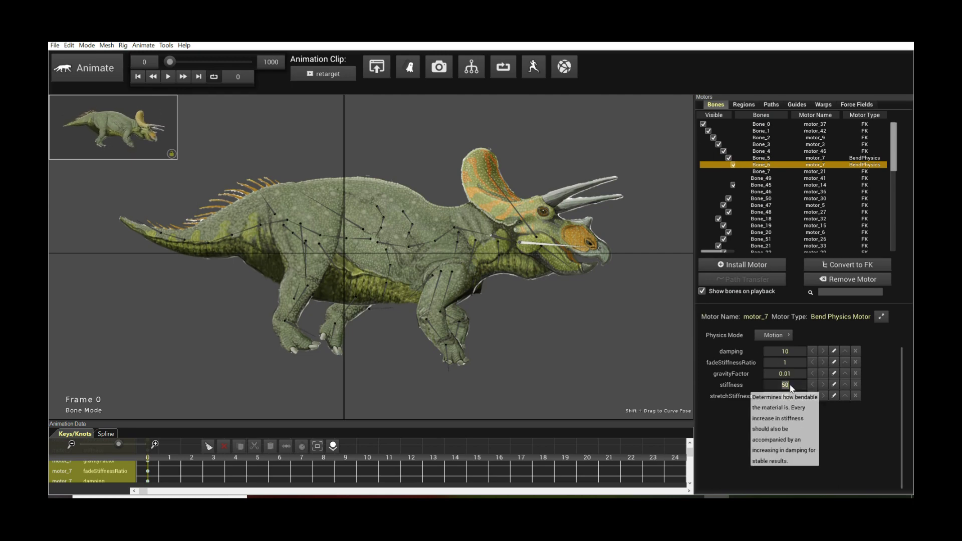
pyautogui.doubleClick(790, 353)
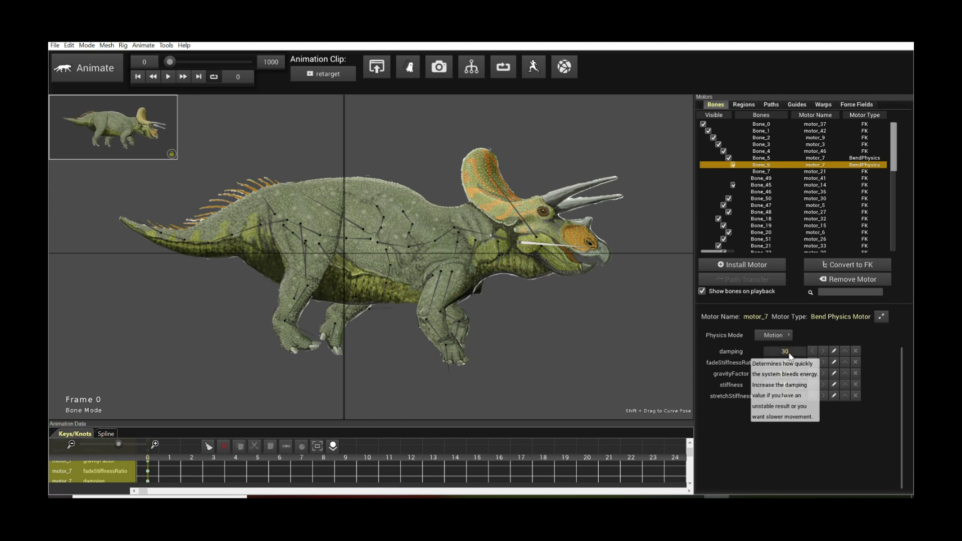
pyautogui.click(587, 329)
pyautogui.press('space')
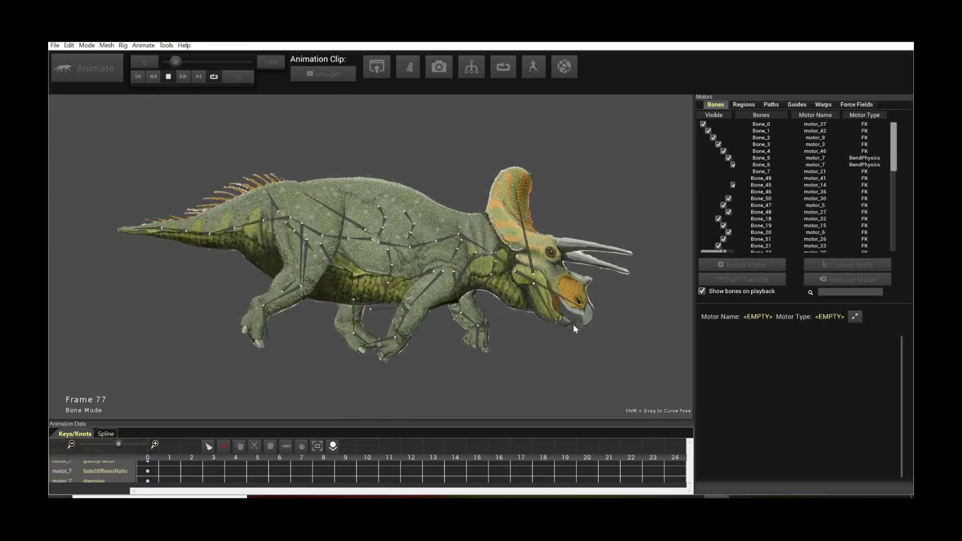
pyautogui.press('space')
# Step: Set the jaw Bend Physics Motor's damping to 15 and play the clip to check the jaw motion
pyautogui.click(574, 250)
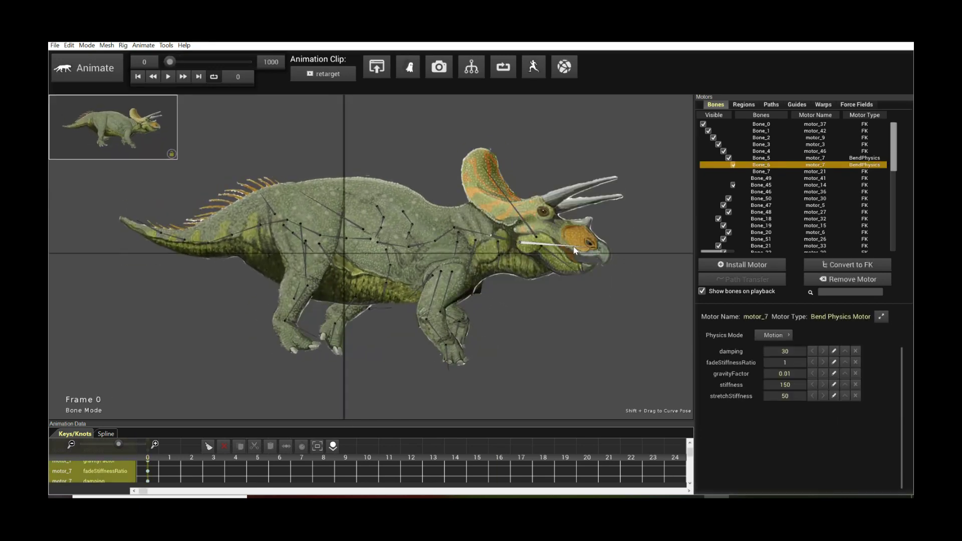
pyautogui.doubleClick(789, 354)
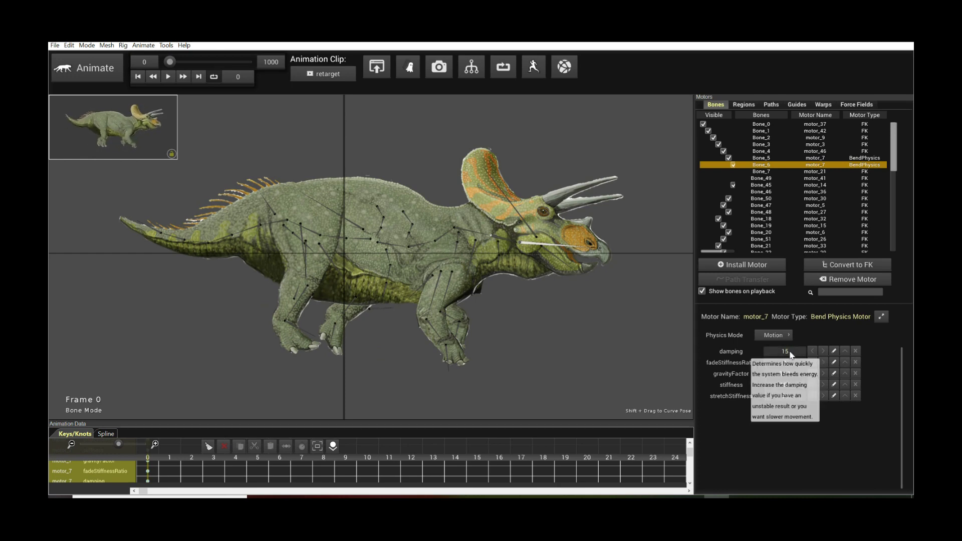
pyautogui.write('15')
pyautogui.click(549, 330)
pyautogui.press('space')
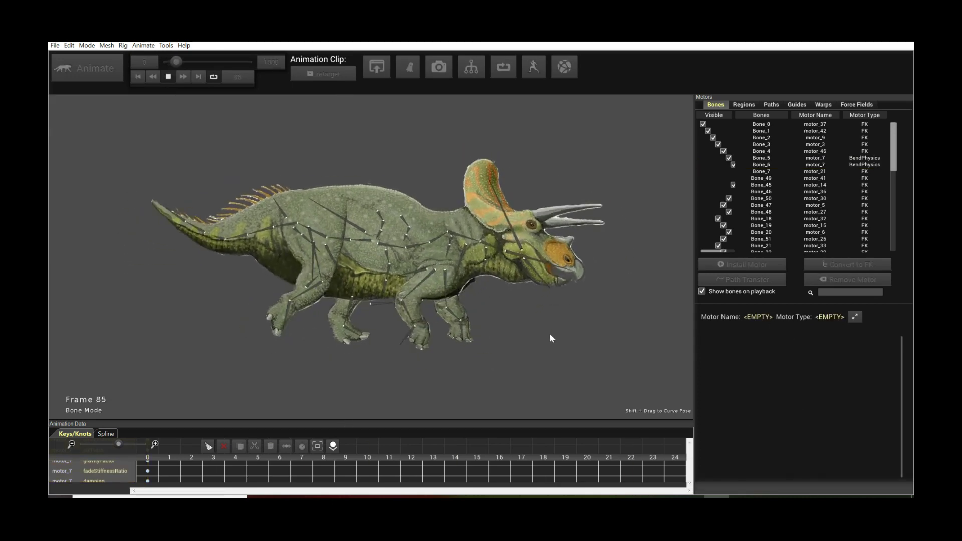